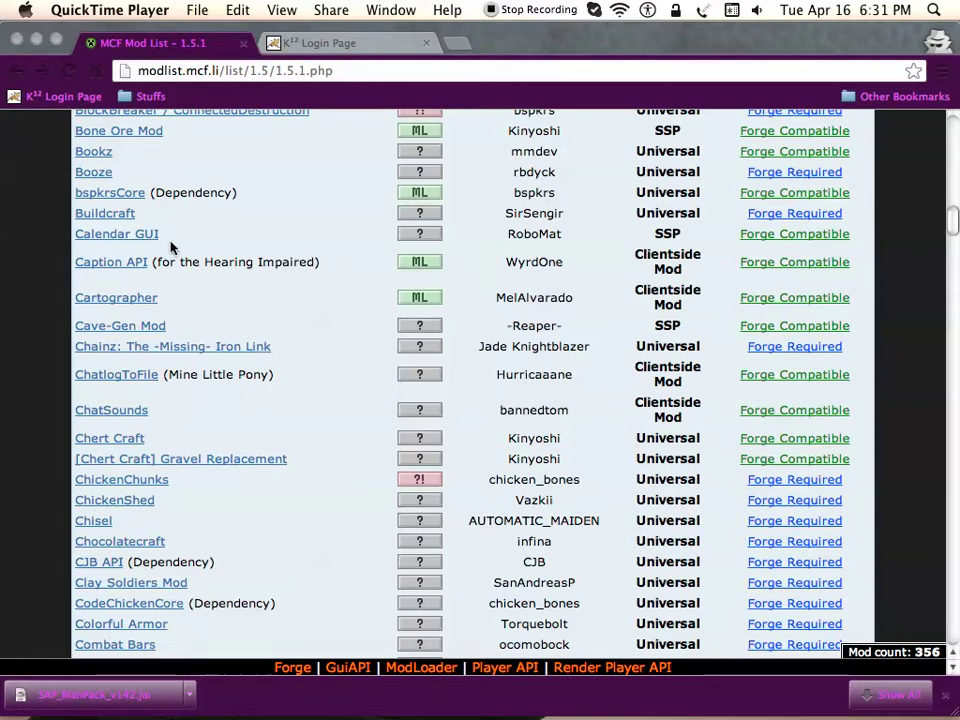
# Find the Clay Soldiers Mod in the 1.5.1 mod list and open its forum thread.
pyautogui.scroll(5, 237, 413)
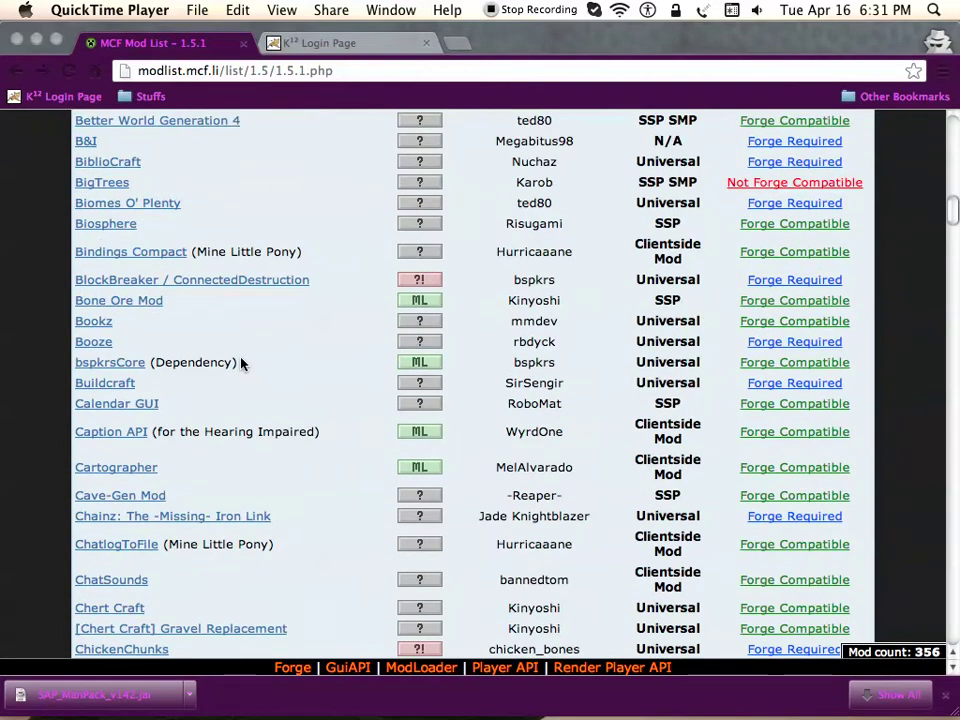
pyautogui.scroll(15, 240, 364)
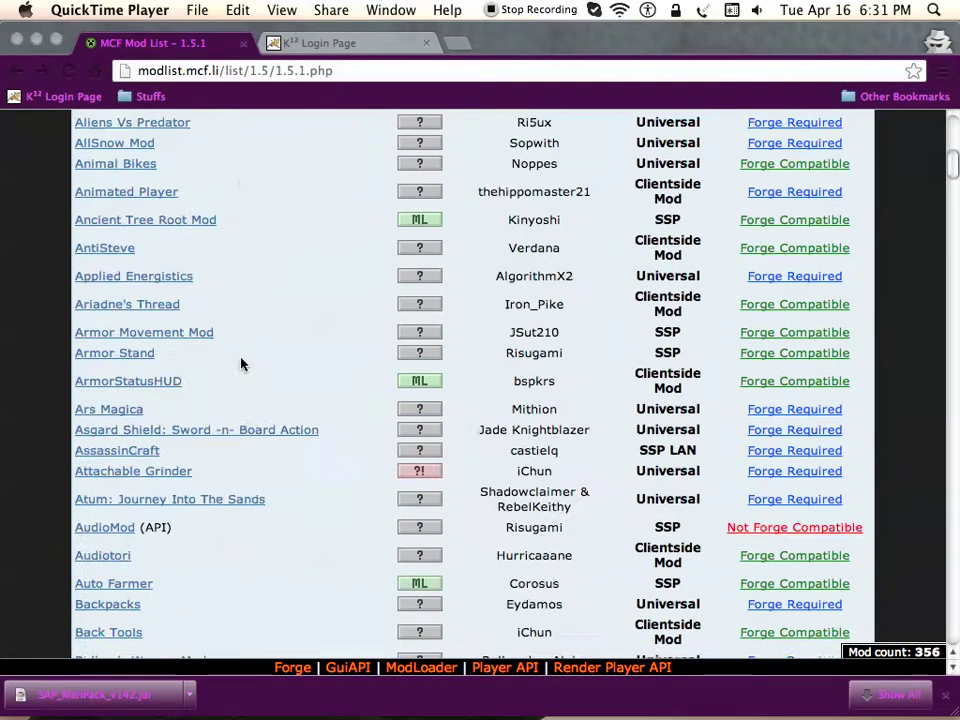
pyautogui.scroll(-6, 240, 364)
pyautogui.scroll(8, 155, 305)
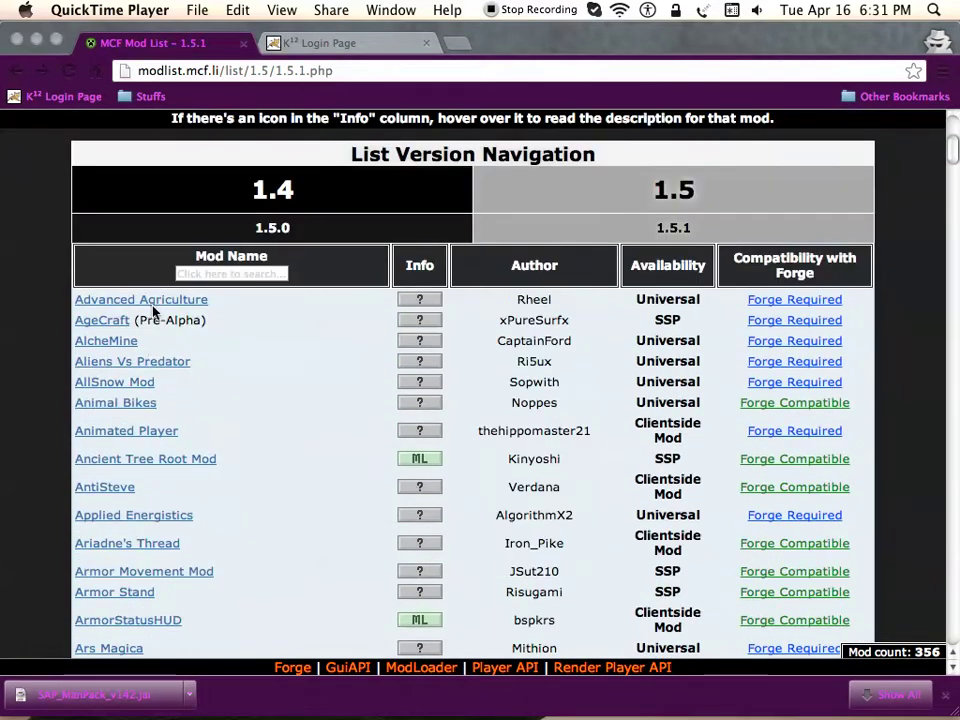
pyautogui.scroll(-7, 221, 339)
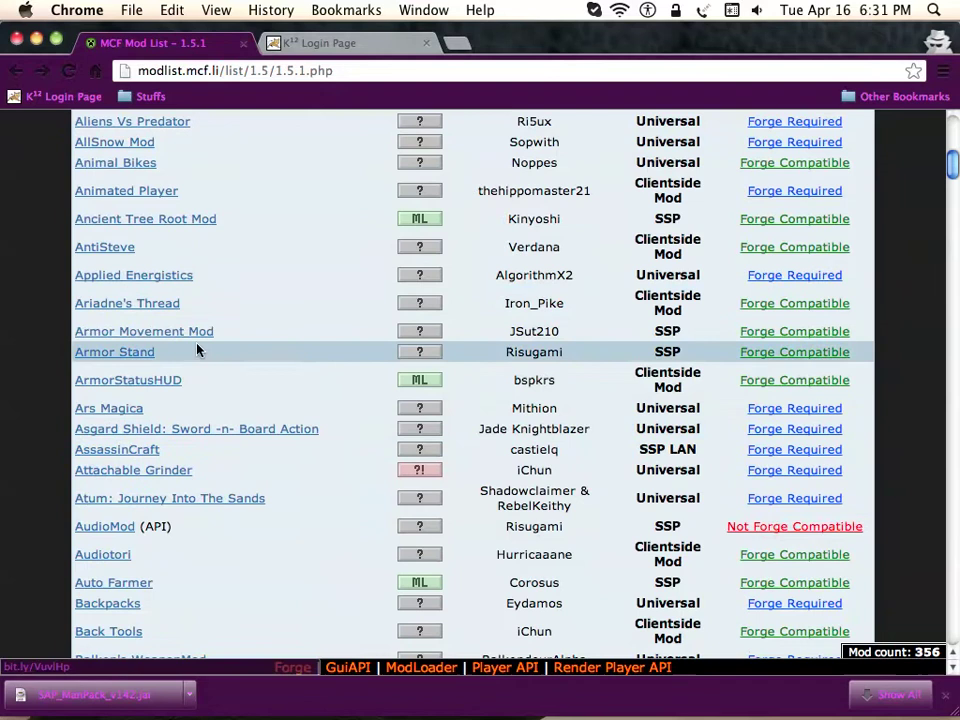
pyautogui.scroll(-15, 206, 261)
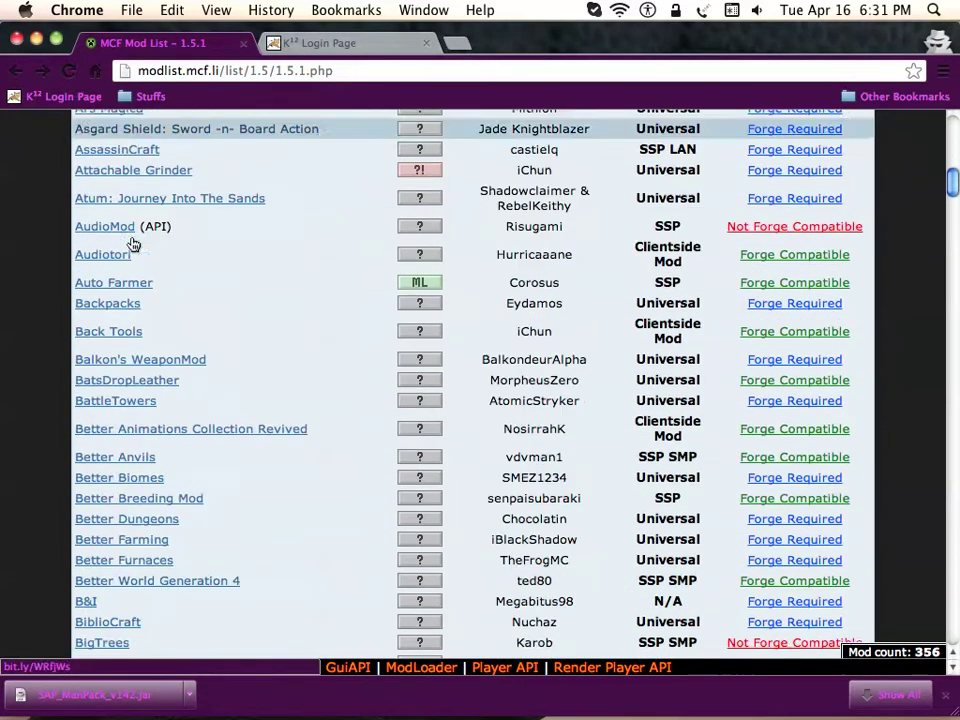
pyautogui.scroll(-8, 101, 430)
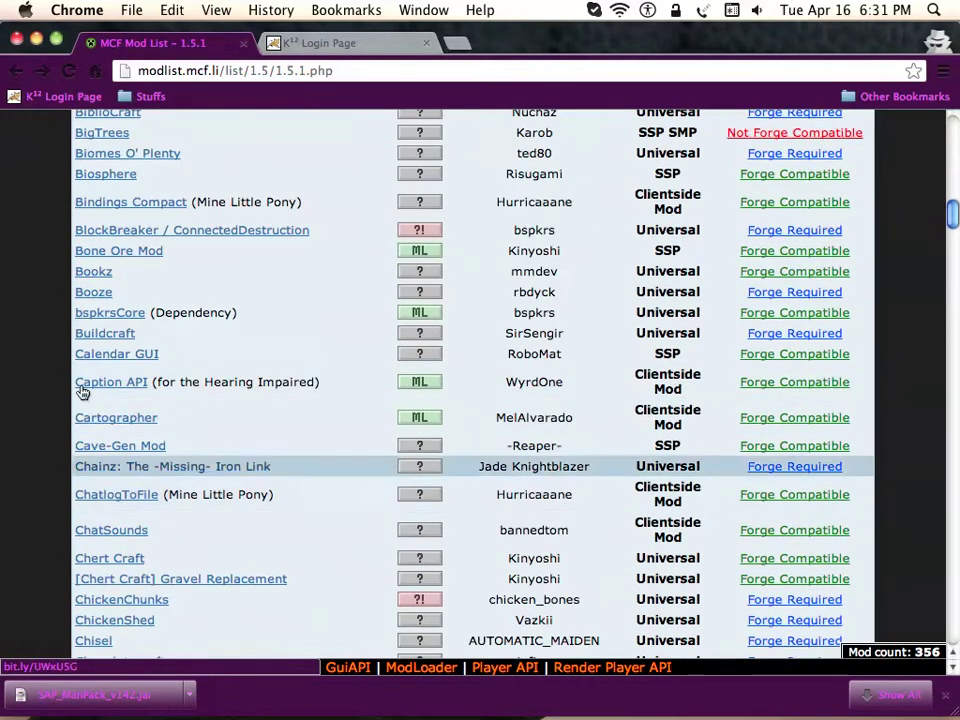
pyautogui.scroll(-1, 94, 591)
pyautogui.scroll(-4, 153, 548)
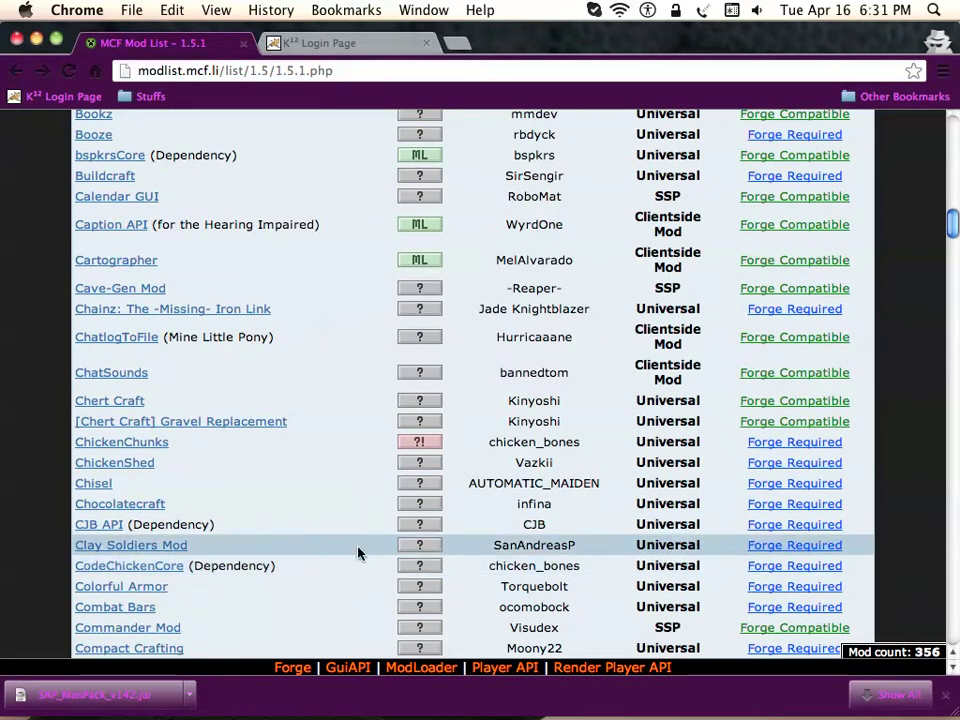
pyautogui.click(132, 548)
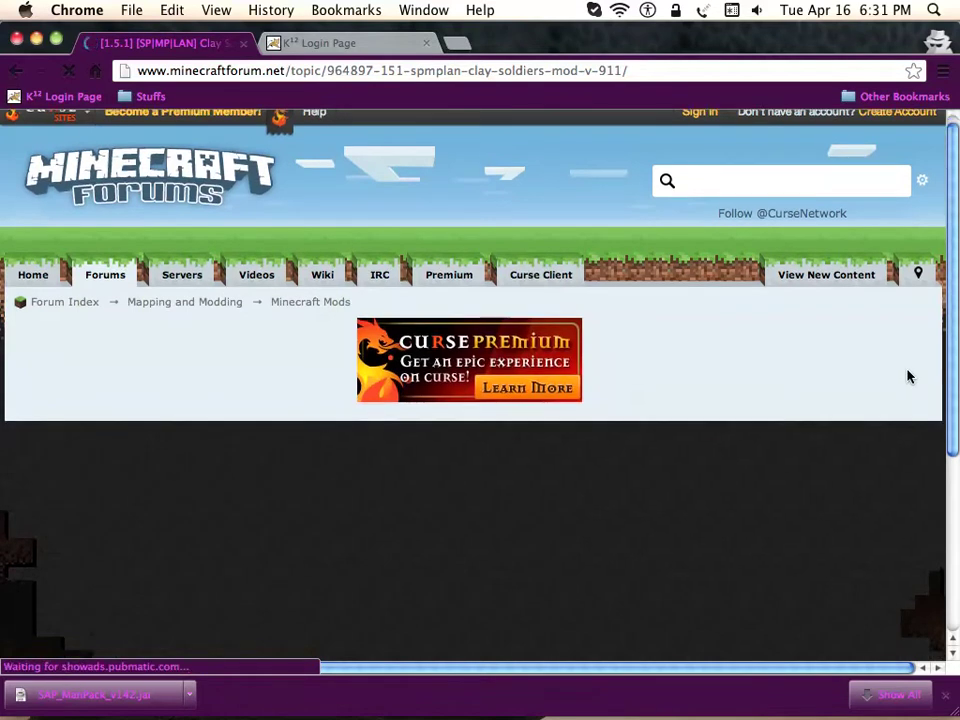
# Open the Manager pack v1.4.2 thread linked in the requirements of the Clay Soldiers Mod.
pyautogui.scroll(-5, 908, 377)
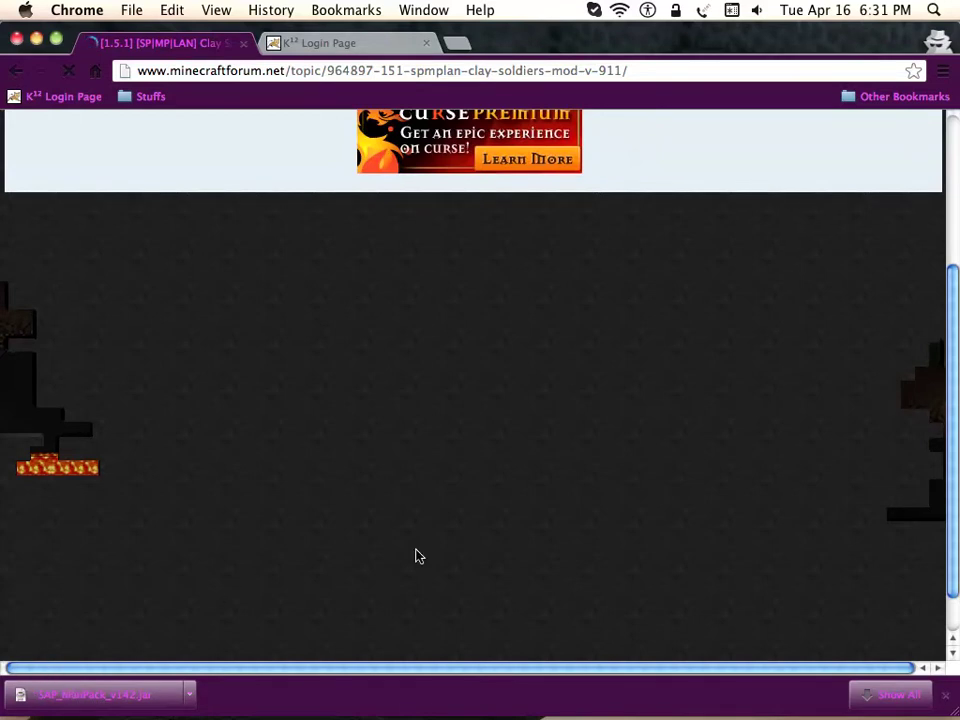
pyautogui.scroll(-3, 287, 563)
pyautogui.scroll(-10, 287, 563)
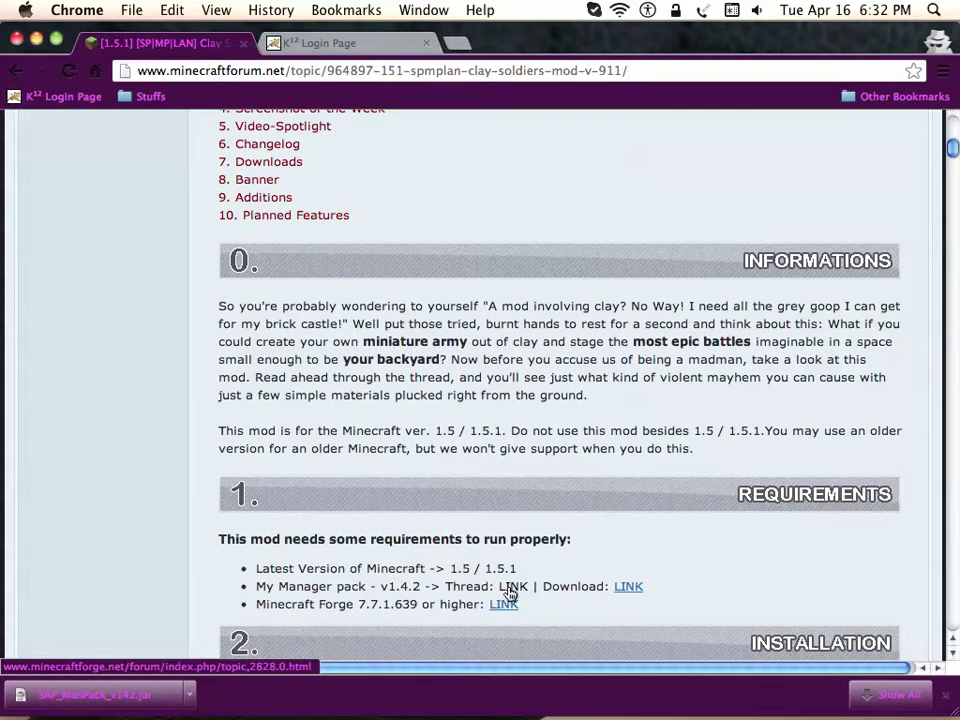
pyautogui.click(511, 589)
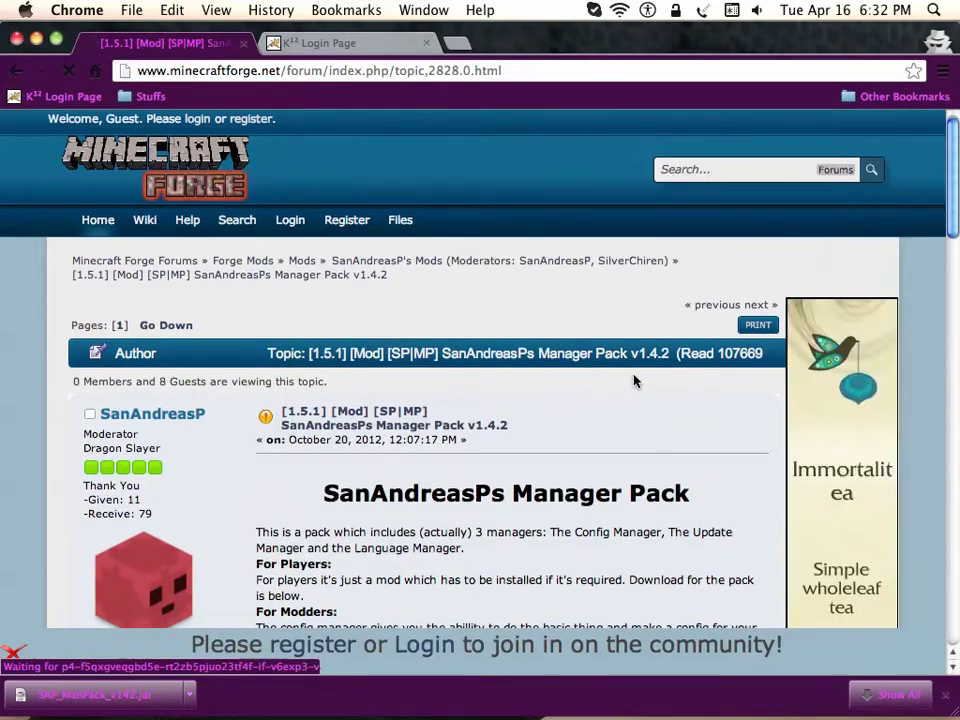
# Look at the Manager Pack's current download entry and return to the Clay Soldiers Mod thread.
pyautogui.scroll(-5, 634, 381)
pyautogui.scroll(-3, 407, 502)
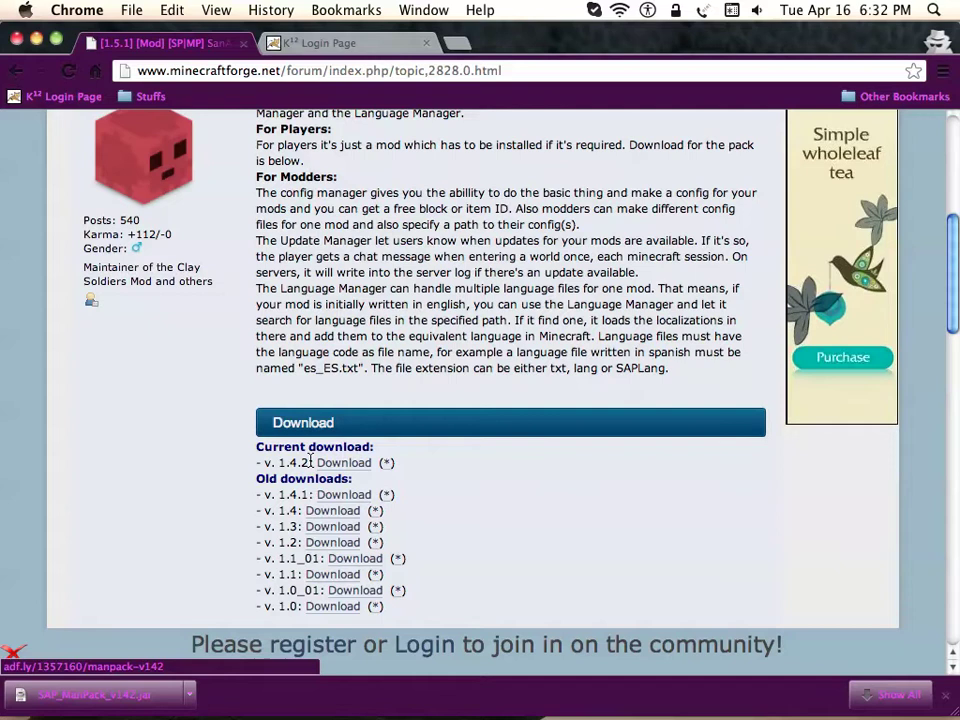
pyautogui.scroll(10, 231, 195)
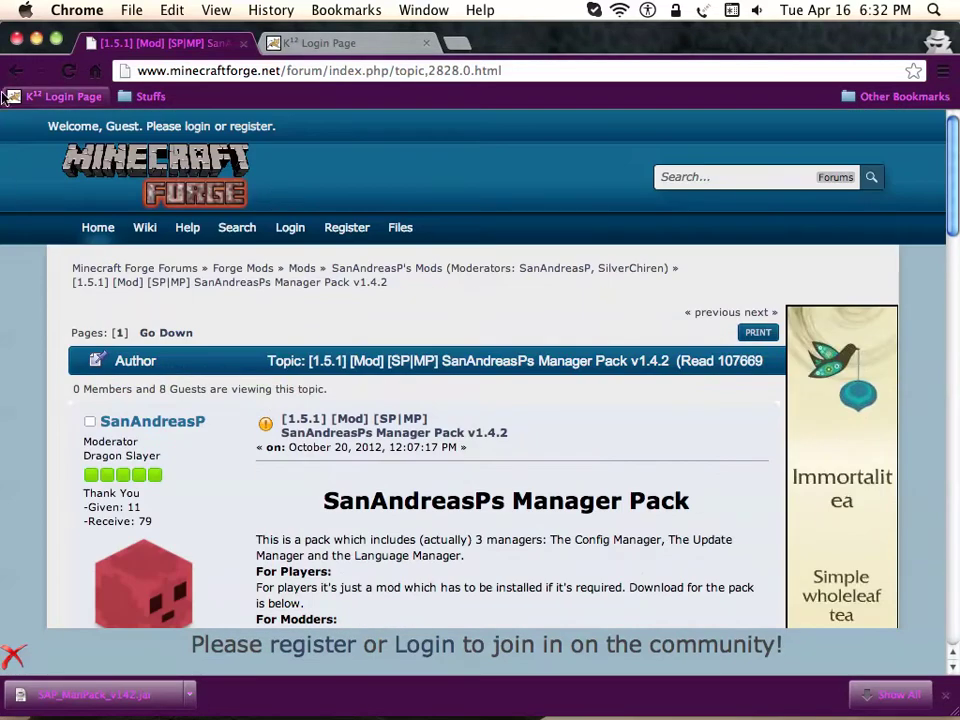
pyautogui.click(16, 70)
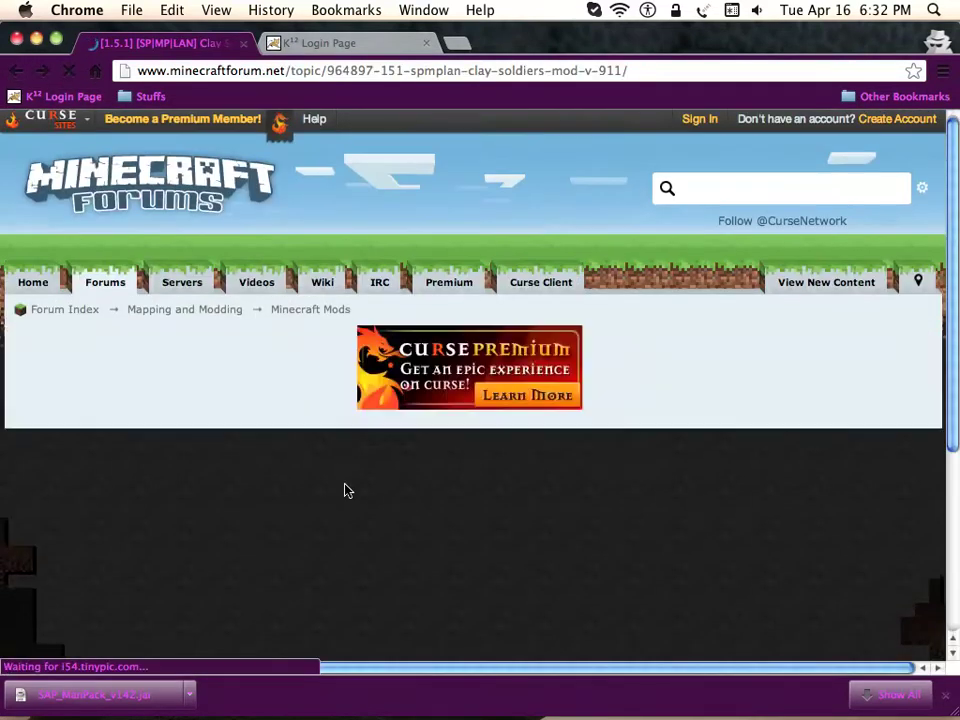
# Review the requirements, installation and in-game information in the Clay Soldiers Mod thread.
pyautogui.scroll(-10, 345, 490)
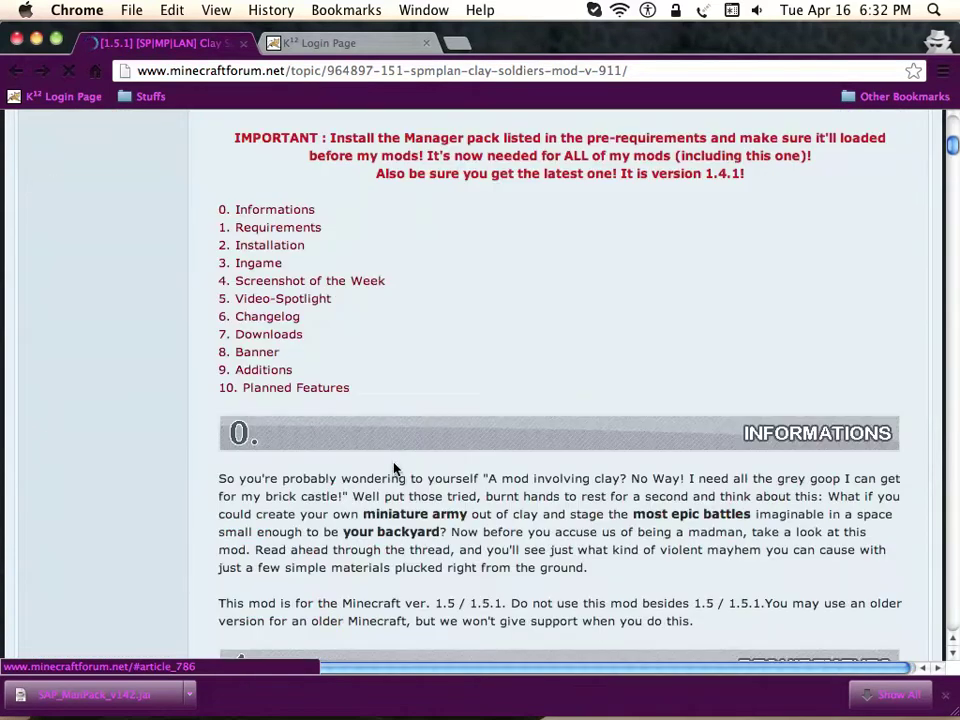
pyautogui.scroll(-2, 505, 270)
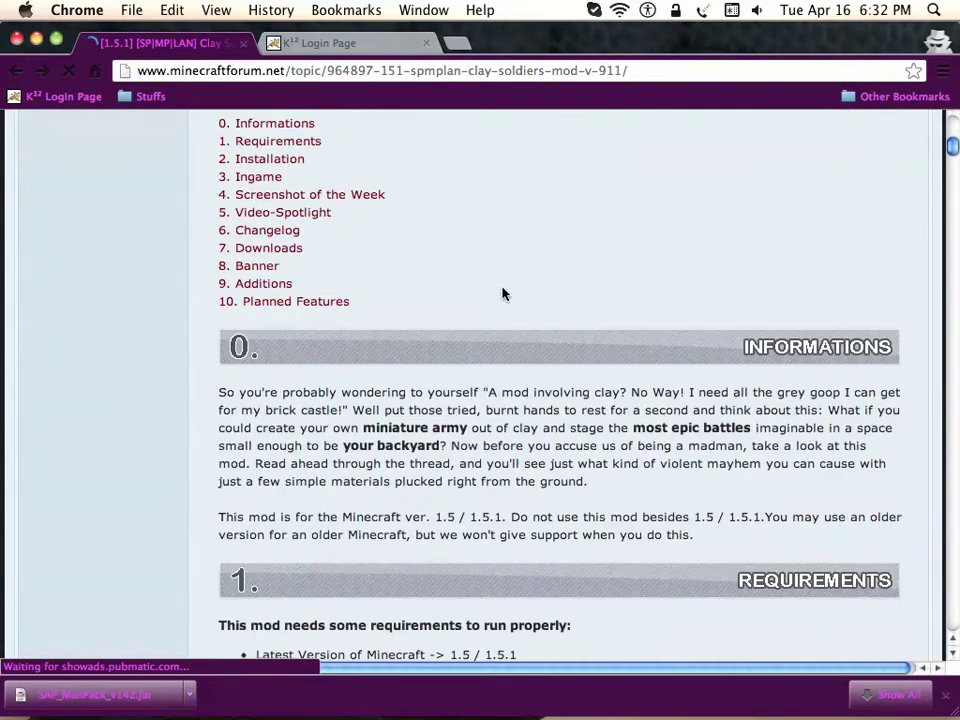
pyautogui.scroll(-7, 495, 313)
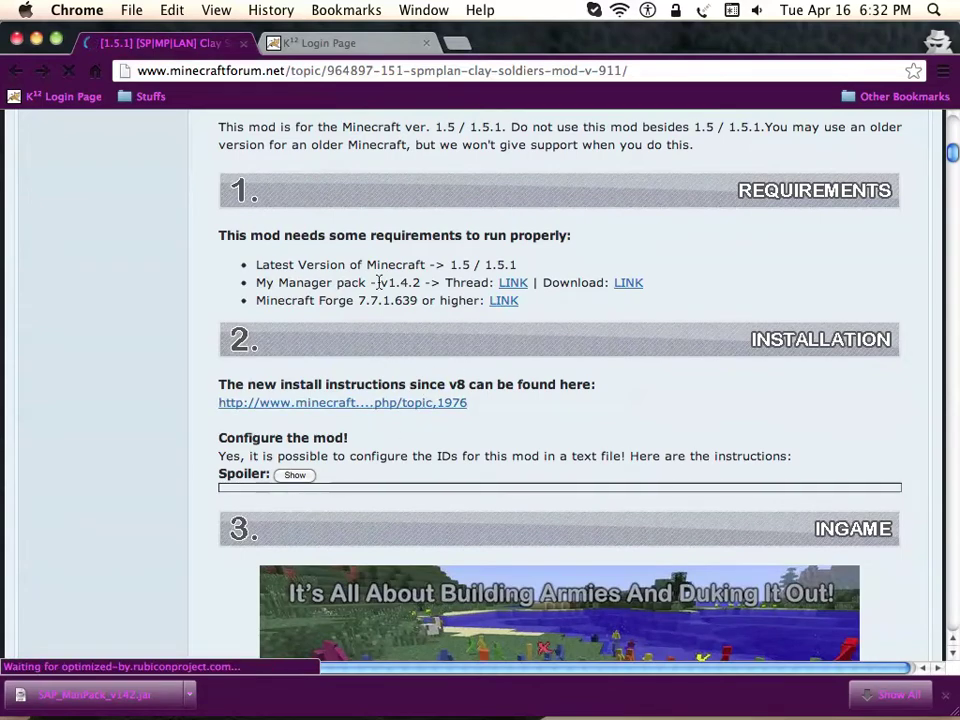
pyautogui.scroll(-6, 622, 310)
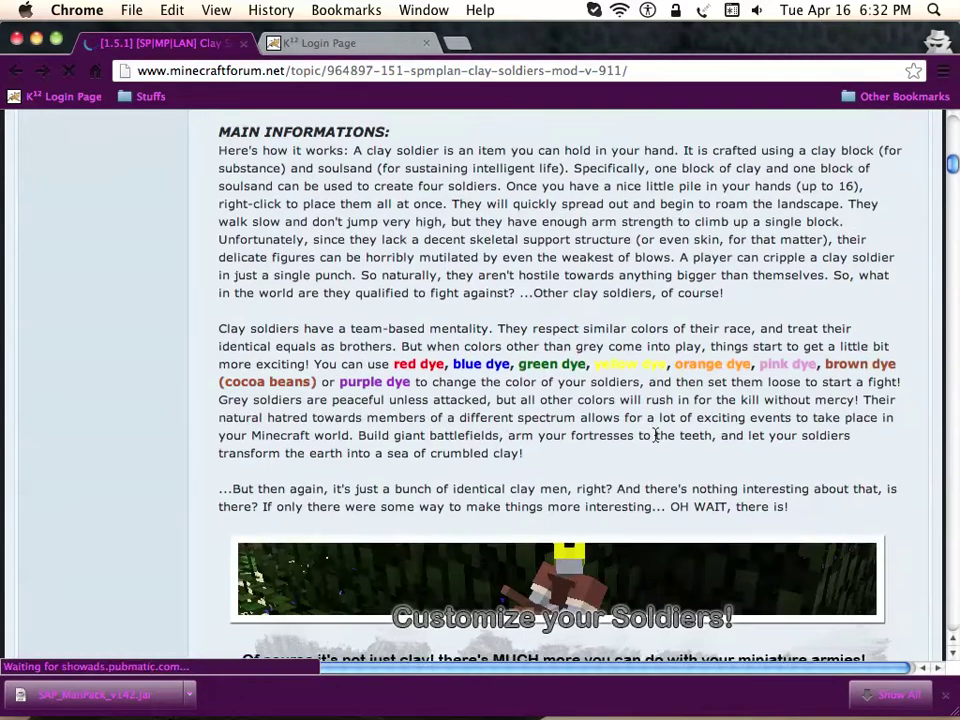
pyautogui.scroll(-12, 656, 420)
pyautogui.scroll(20, 656, 439)
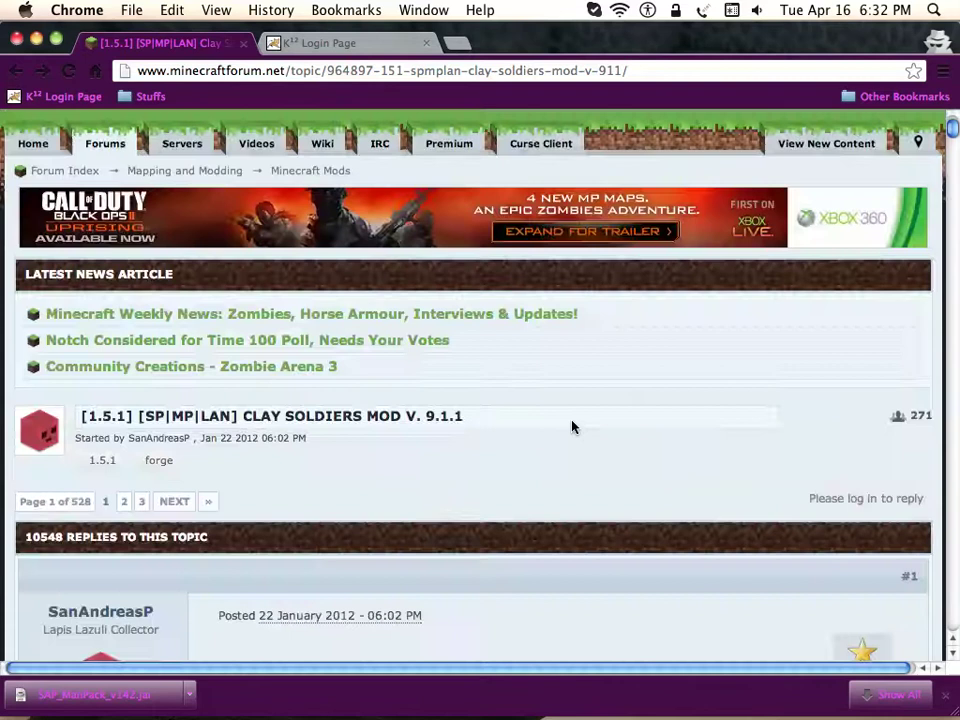
pyautogui.scroll(-10, 435, 461)
pyautogui.scroll(4, 259, 384)
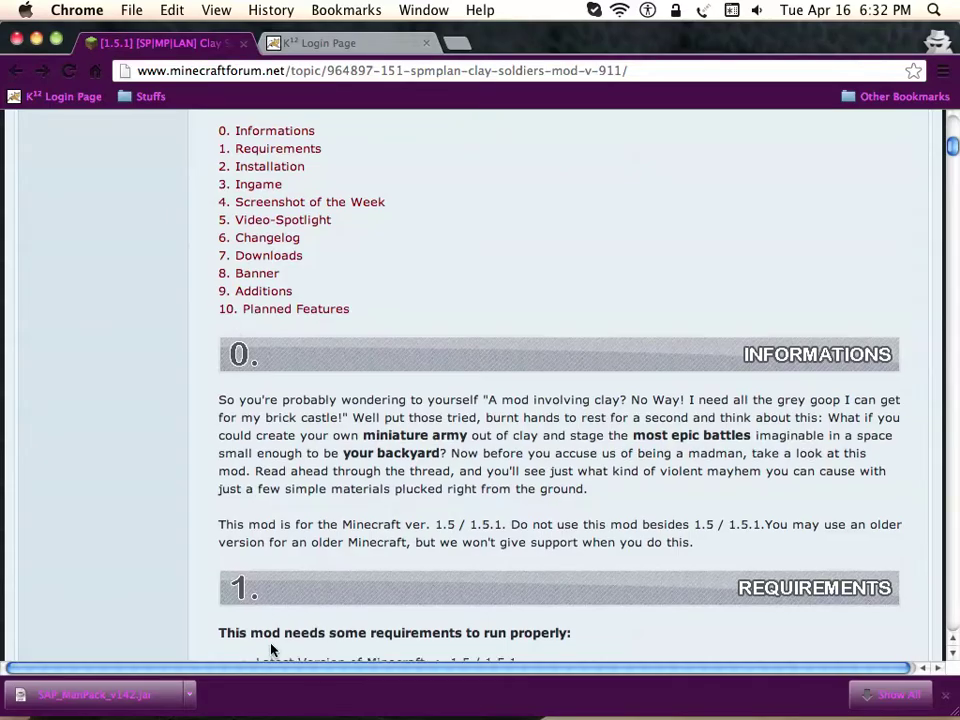
# Open the current Clay Soldiers v. 9.1.1 download link for MC 1.5 / 1.5.1 and go back to the thread.
pyautogui.scroll(-15, 281, 534)
pyautogui.scroll(-20, 281, 534)
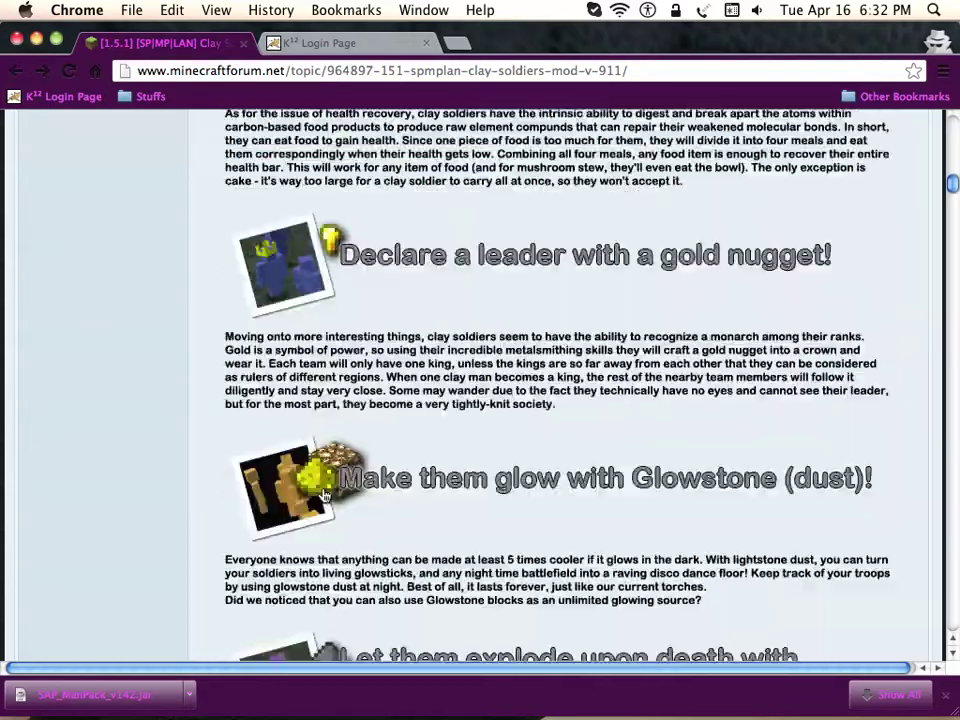
pyautogui.scroll(-20, 322, 494)
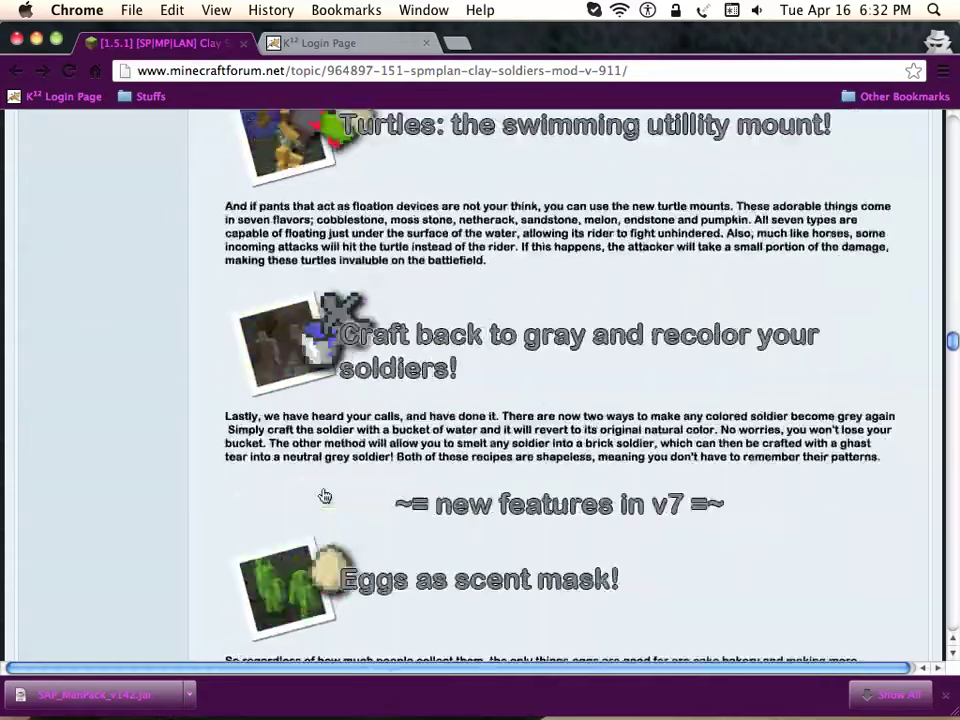
pyautogui.scroll(-3, 323, 495)
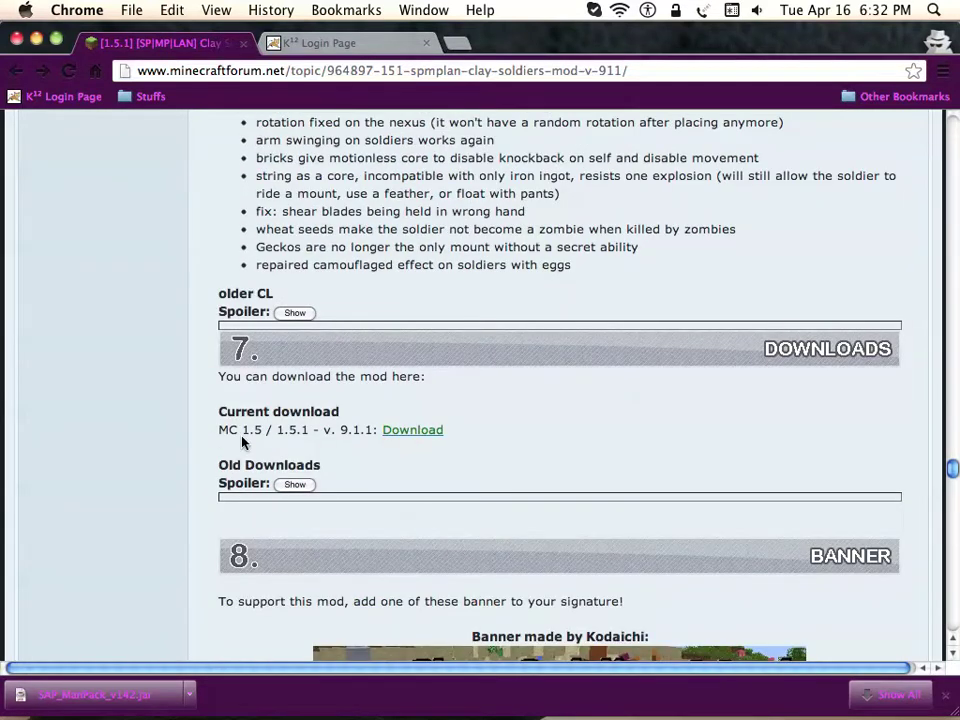
pyautogui.click(428, 431)
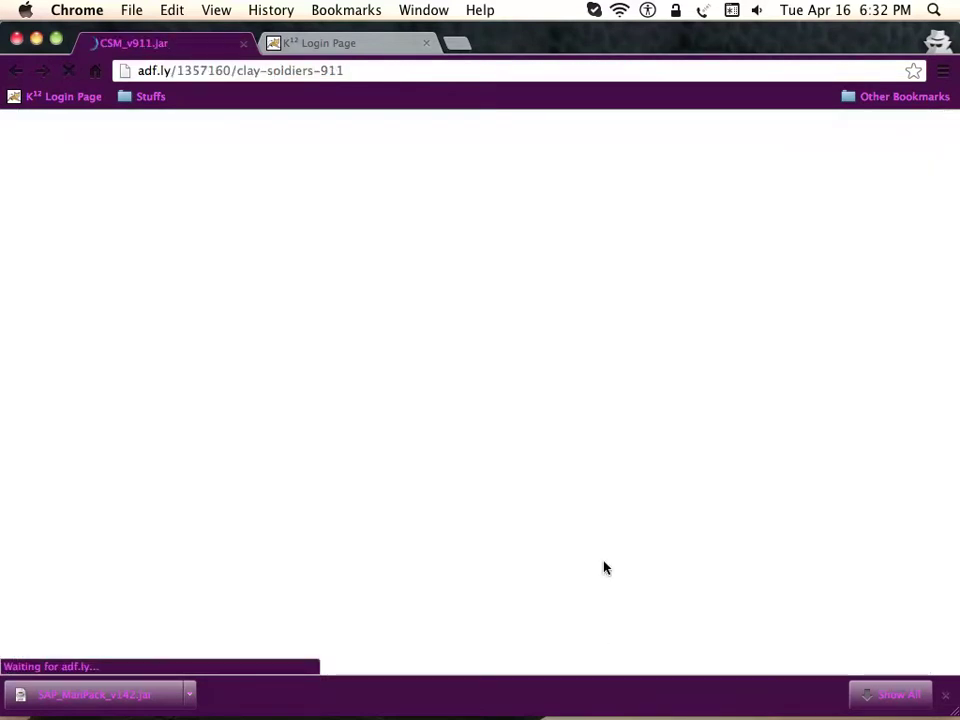
pyautogui.click(16, 70)
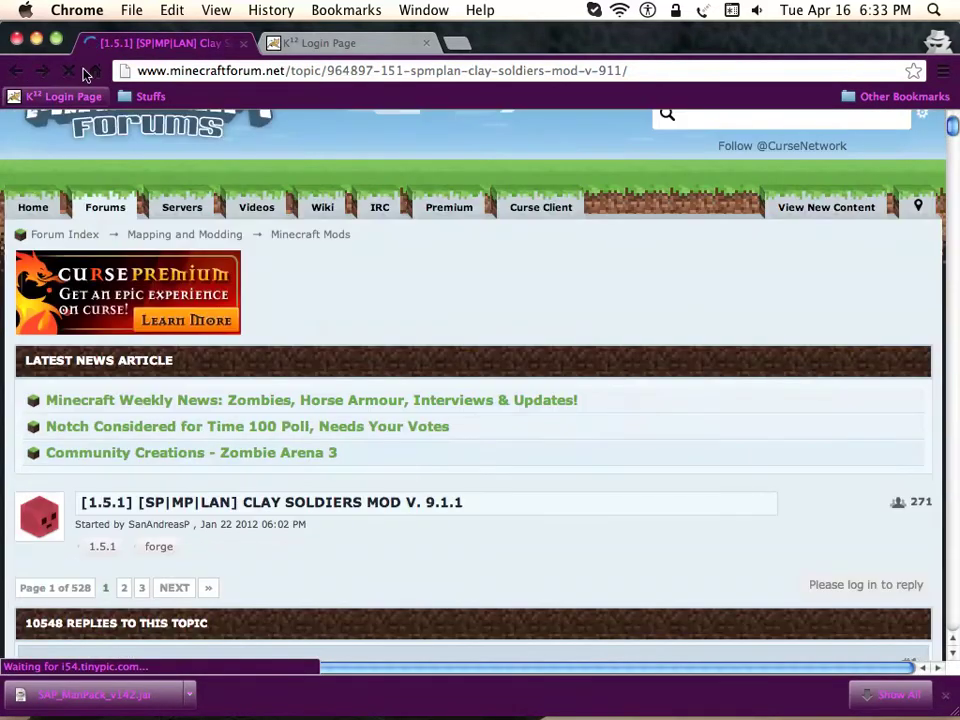
# Switch to Magic Launcher's setup, deactivate InventoryTweaks-1.53.jar among the external mods, and save the configuration.
pyautogui.click(36, 39)
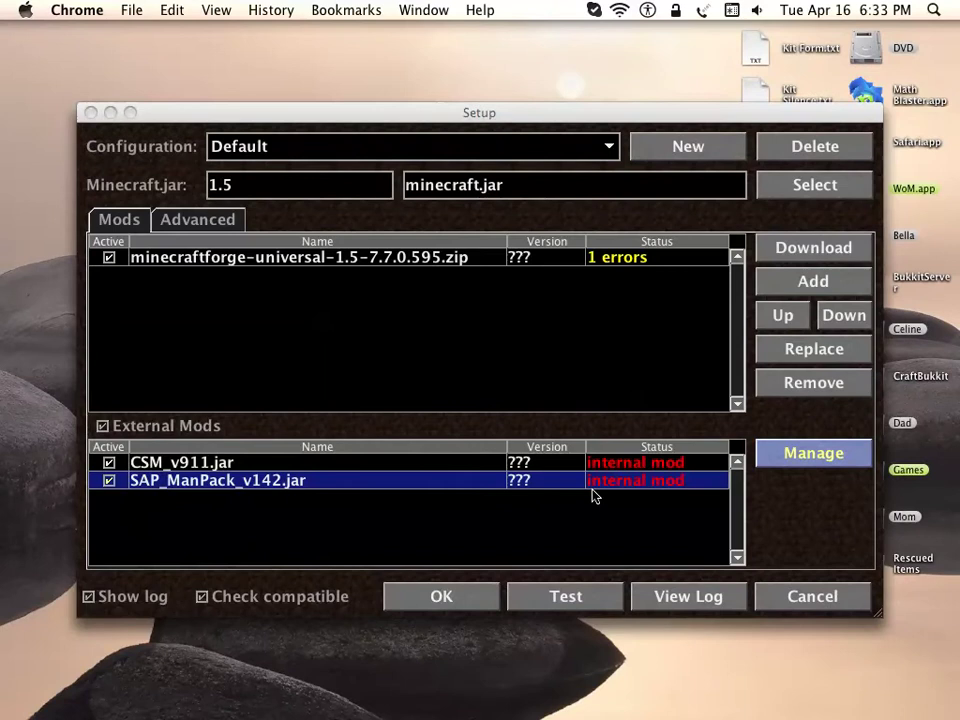
pyautogui.click(821, 560)
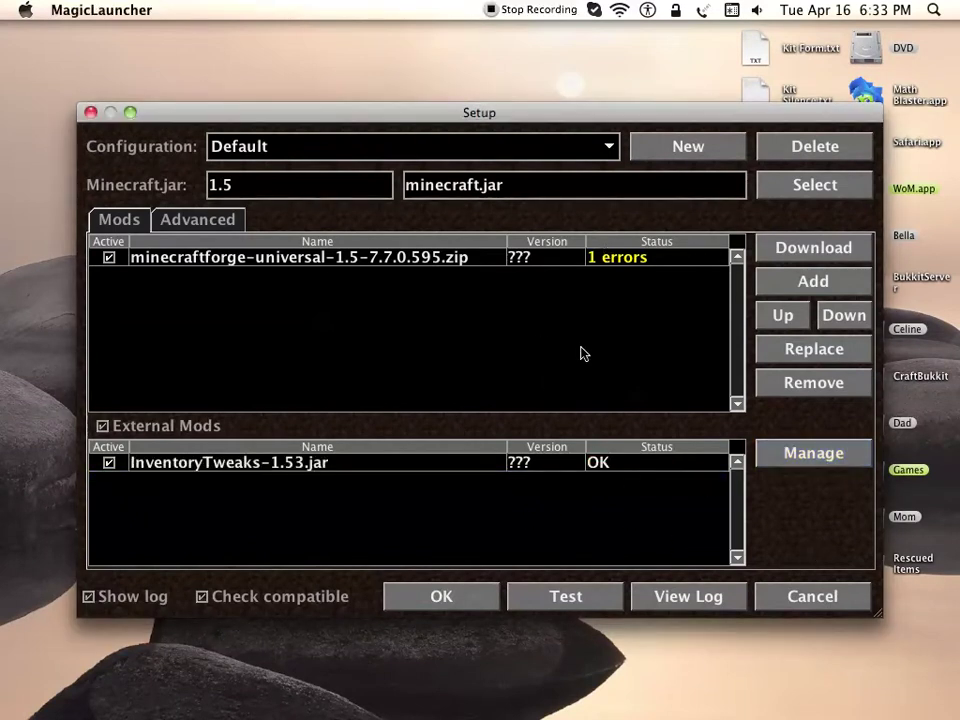
pyautogui.click(107, 464)
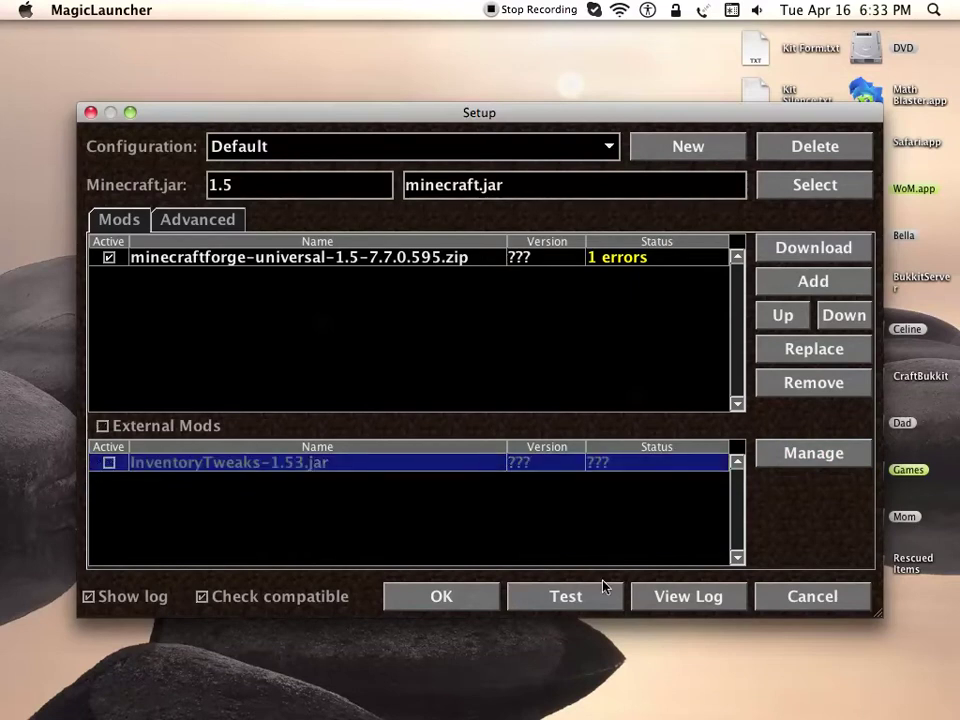
pyautogui.click(478, 601)
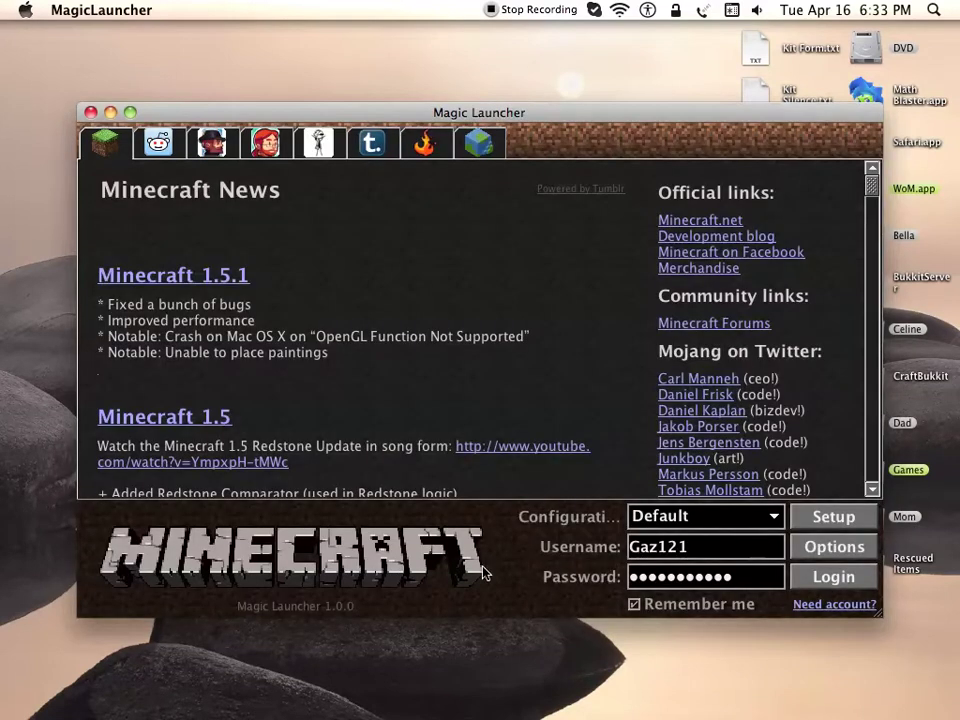
# Reopen the setup of the Default configuration and bring up its external mods folder in Finder.
pyautogui.click(800, 521)
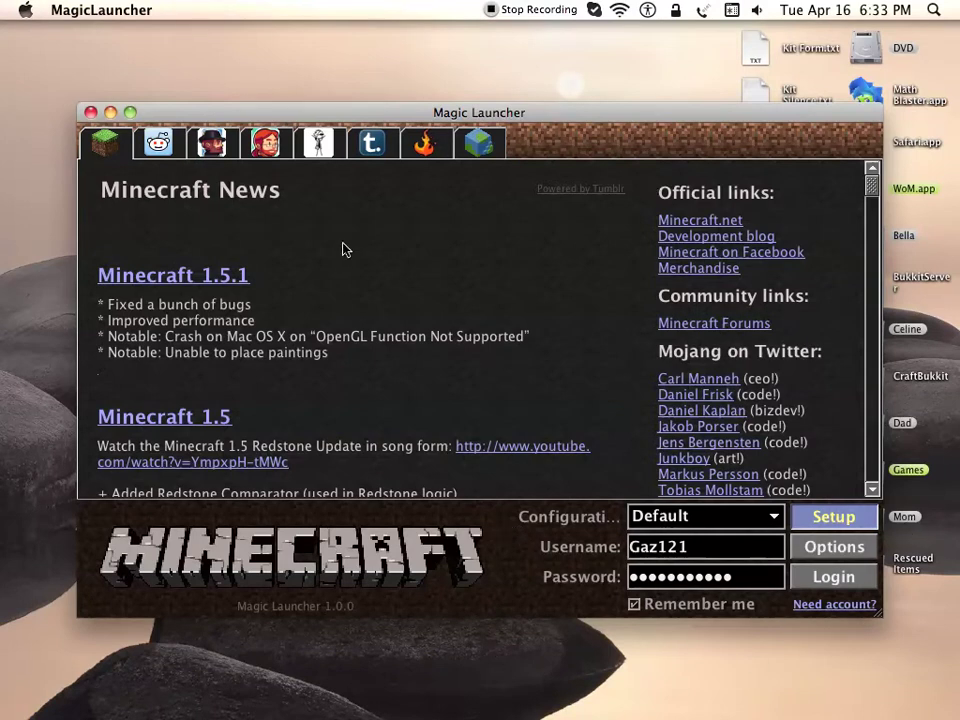
pyautogui.click(832, 515)
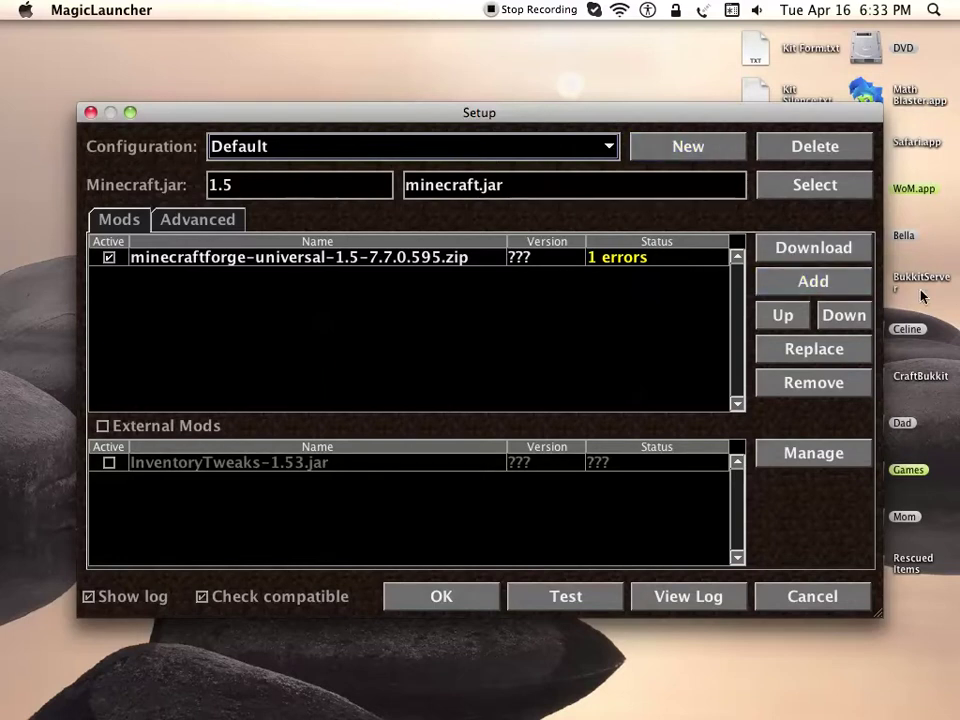
pyautogui.click(797, 460)
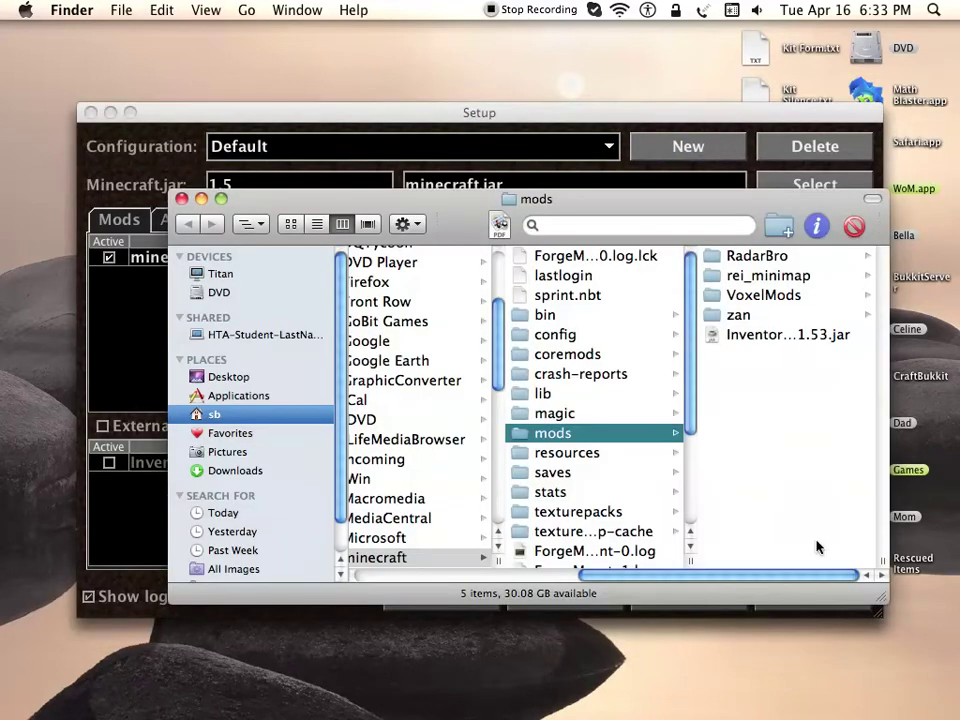
pyautogui.moveTo(624, 197); pyautogui.dragTo(558, 161)
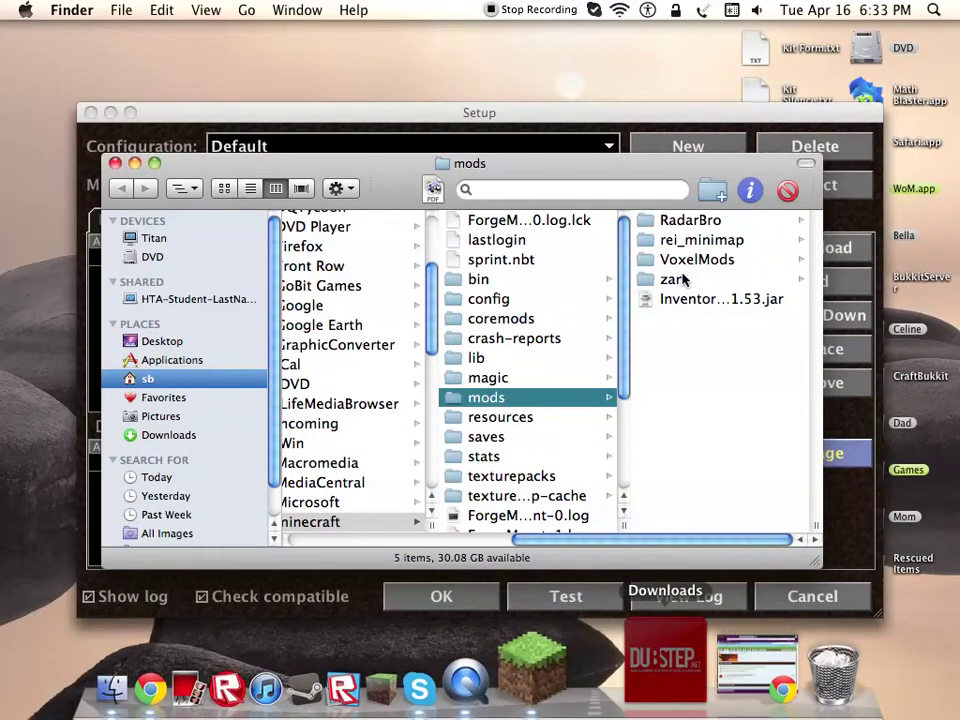
# Open the Downloads folder in a second Finder window alongside the mods folder.
pyautogui.click(665, 660)
pyautogui.moveTo(578, 563)
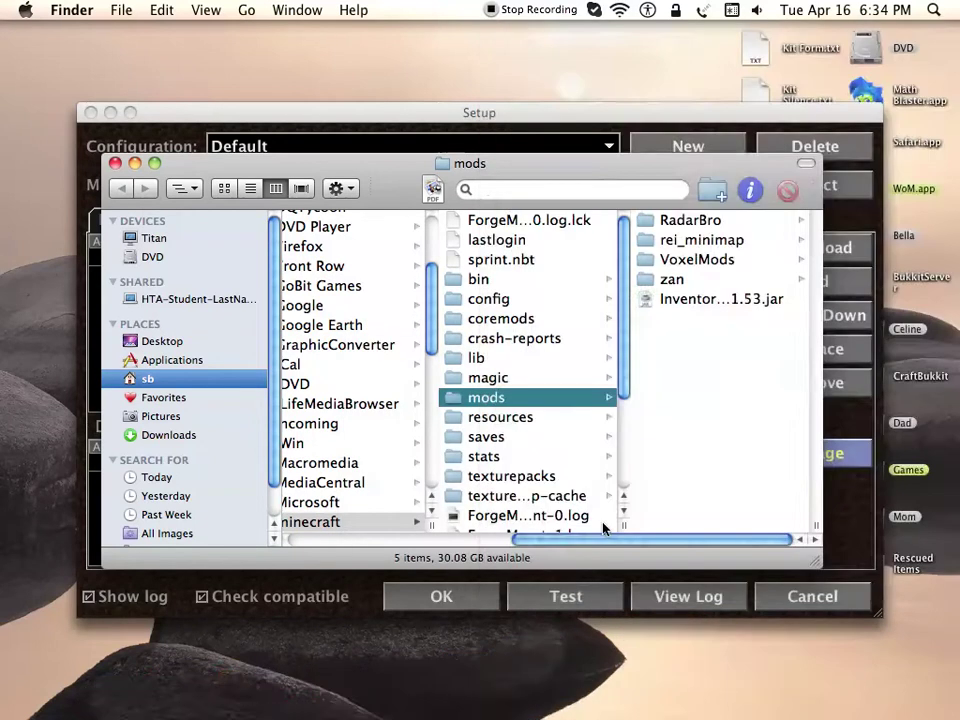
pyautogui.press('super+n')
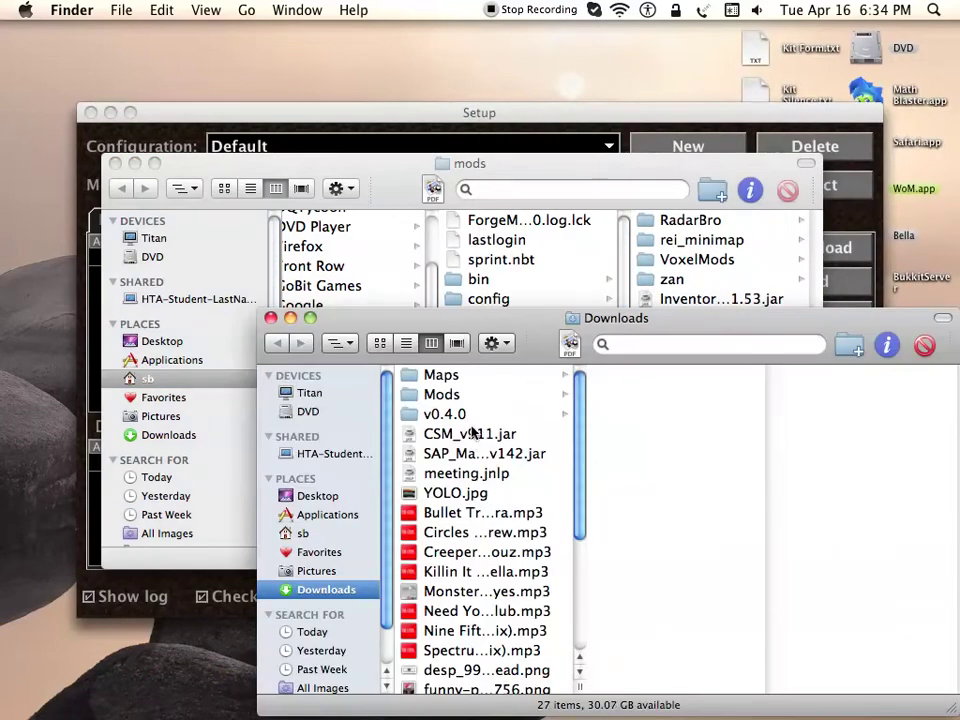
# Move CSM_v911.jar and SAP_ManPack_v142.jar from the Downloads folder into the mods folder and close both Finder windows.
pyautogui.moveTo(546, 326); pyautogui.dragTo(546, 413)
pyautogui.moveTo(455, 523); pyautogui.dragTo(672, 375)
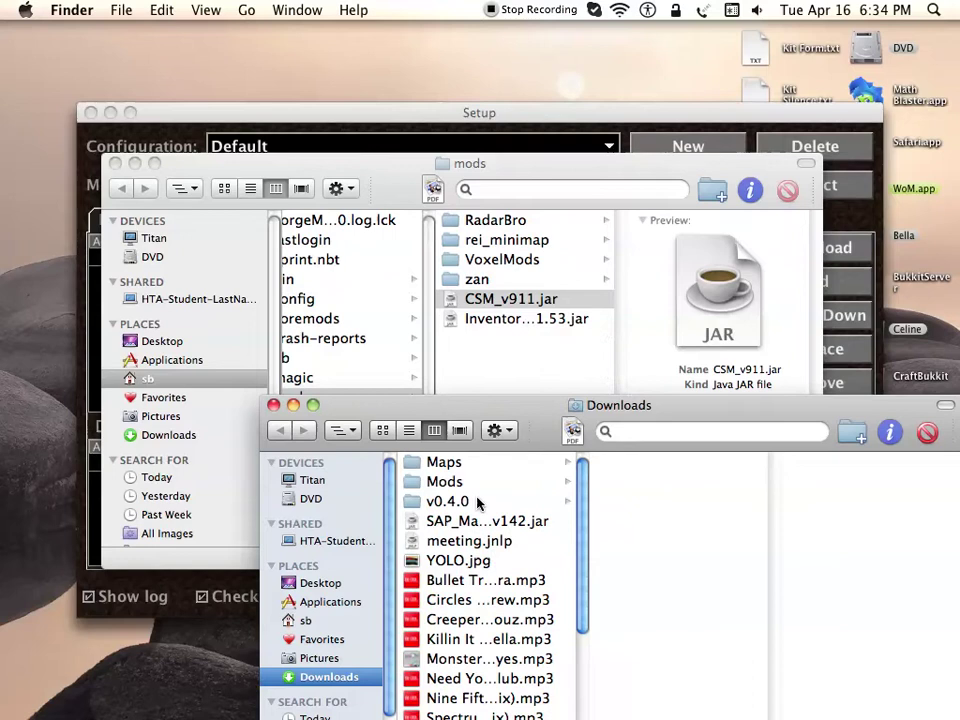
pyautogui.moveTo(478, 521); pyautogui.dragTo(522, 340)
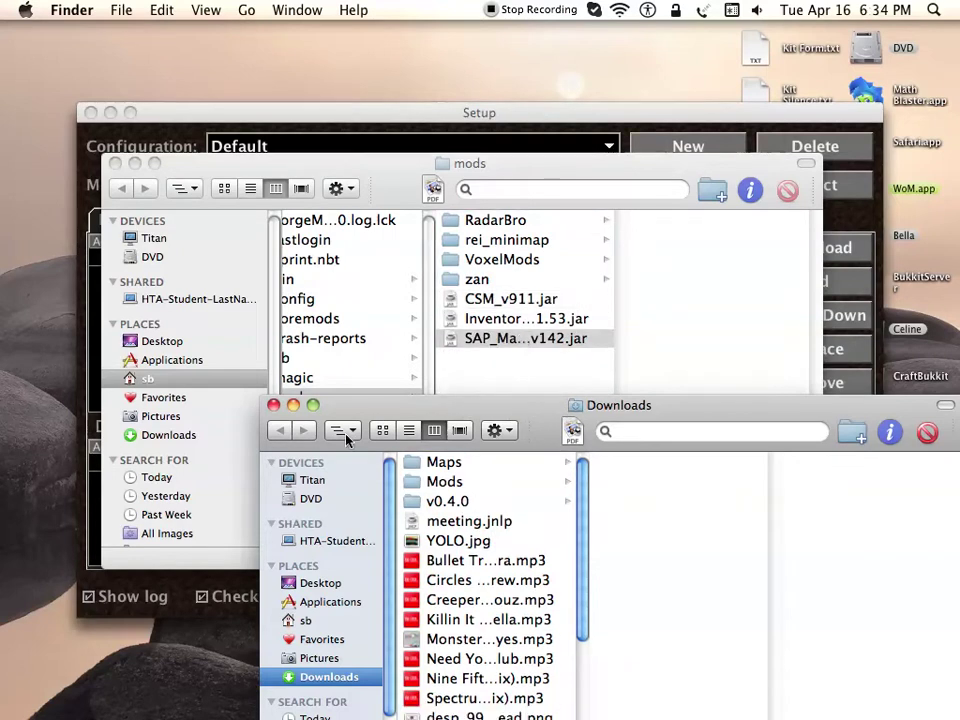
pyautogui.click(274, 405)
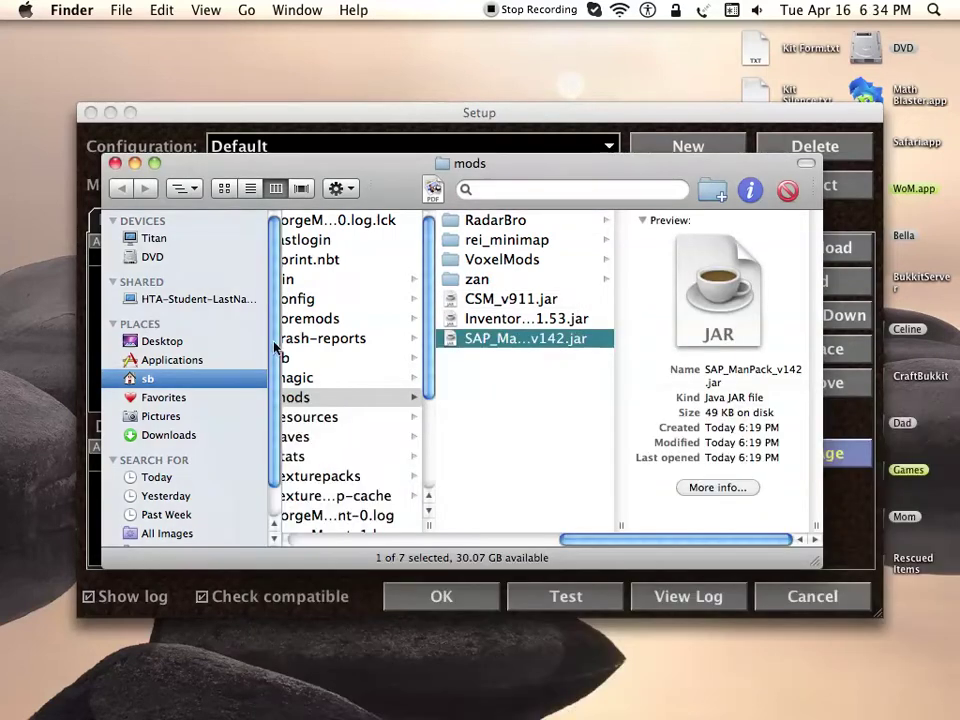
pyautogui.click(116, 163)
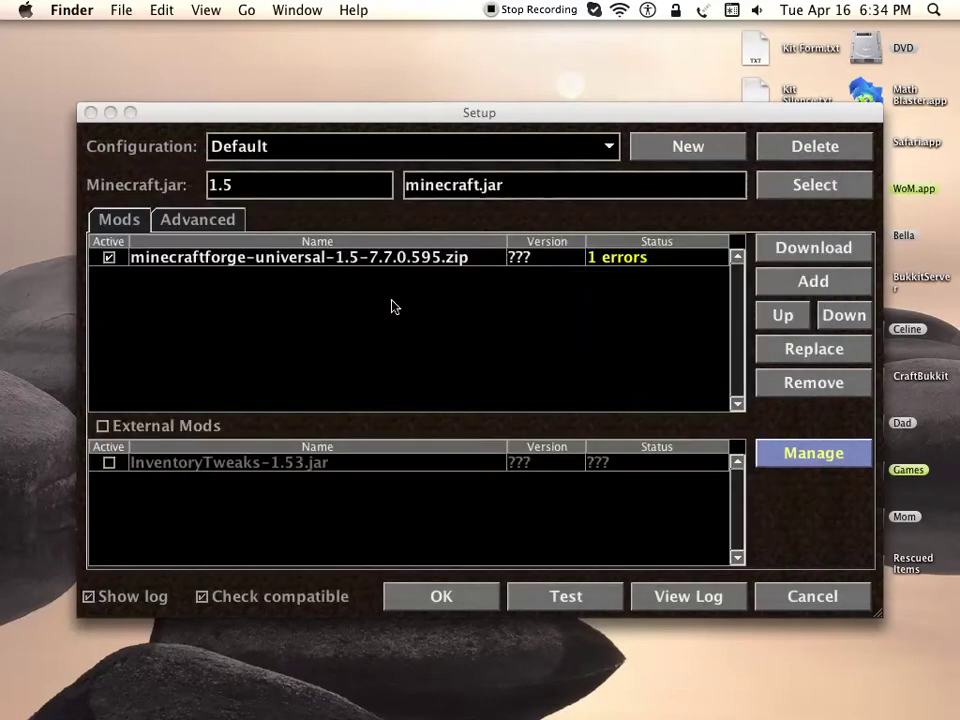
# Return to the Magic Launcher setup, save the Default configuration with the external mods active, and log in to launch Minecraft.
pyautogui.click(760, 433)
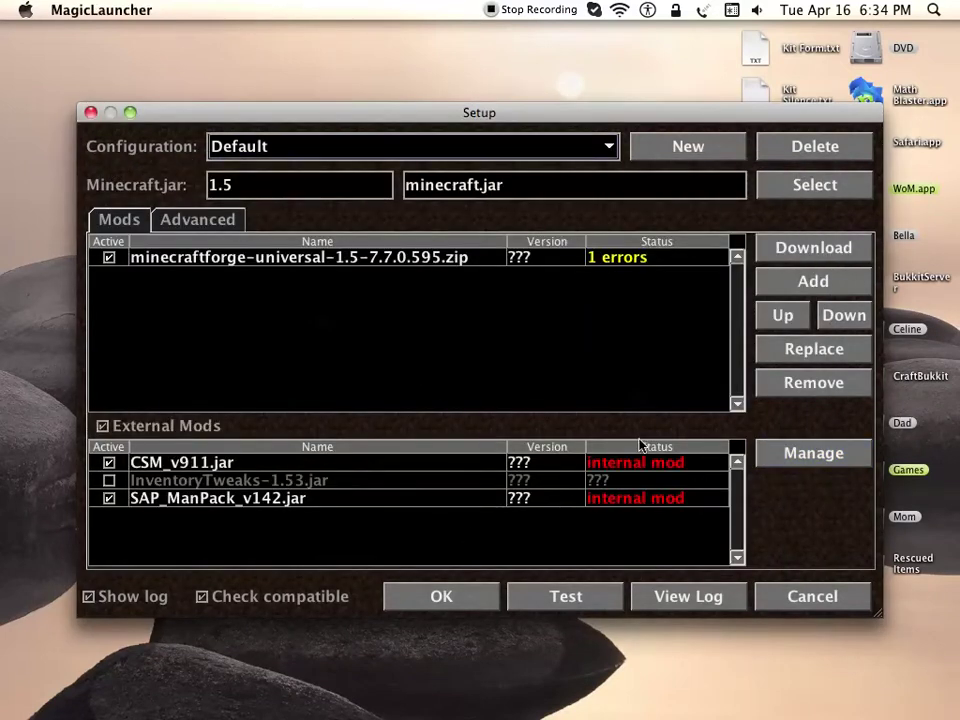
pyautogui.click(437, 594)
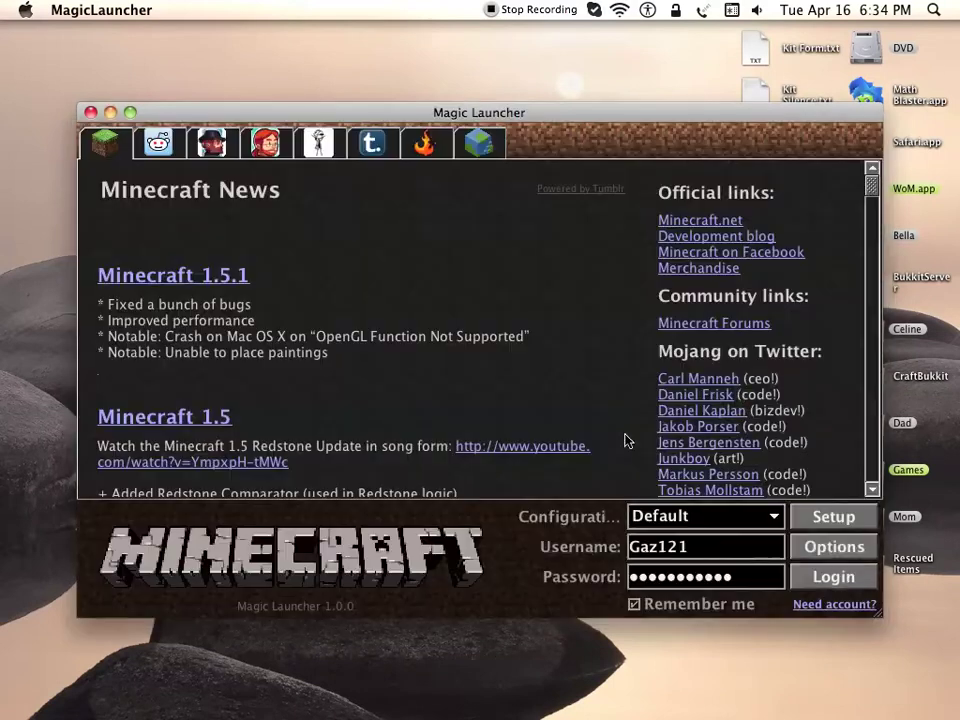
pyautogui.click(803, 586)
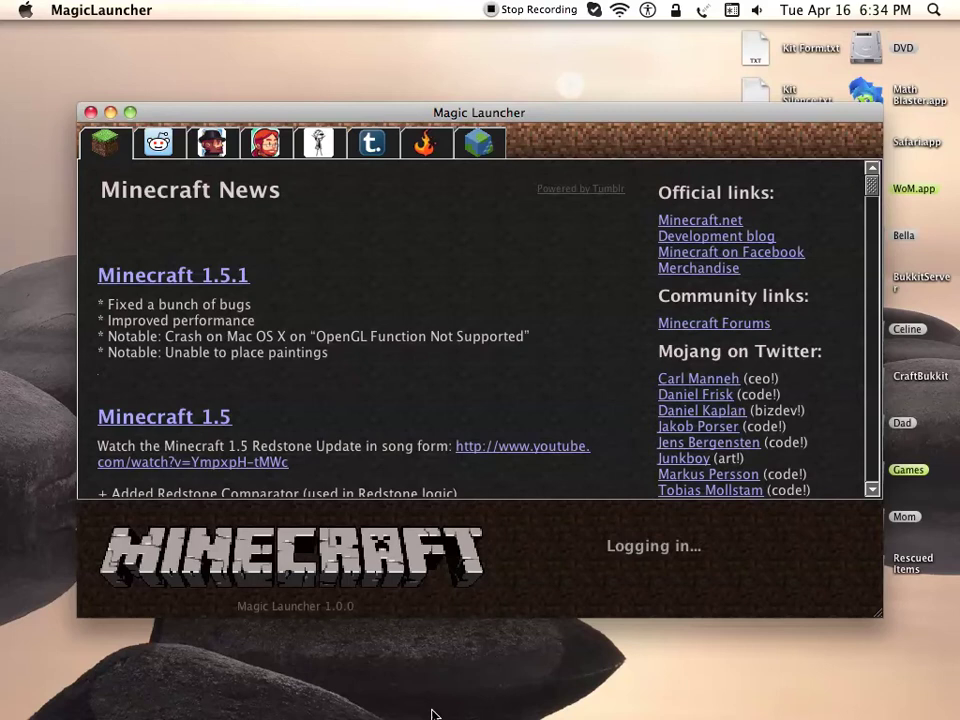
pyautogui.moveTo(418, 716)
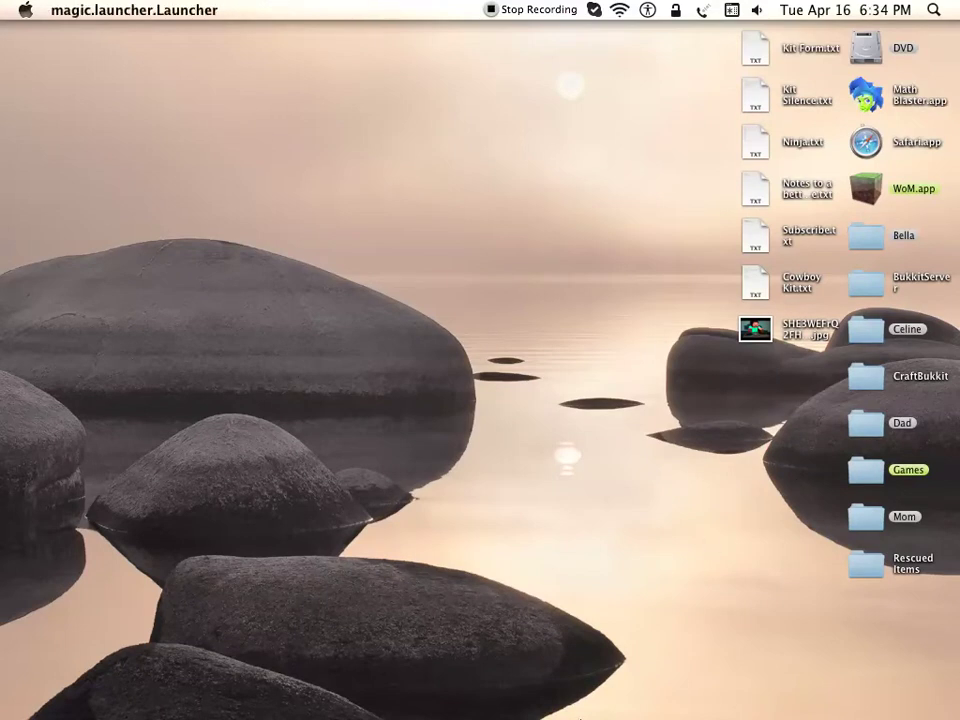
pyautogui.moveTo(540, 712)
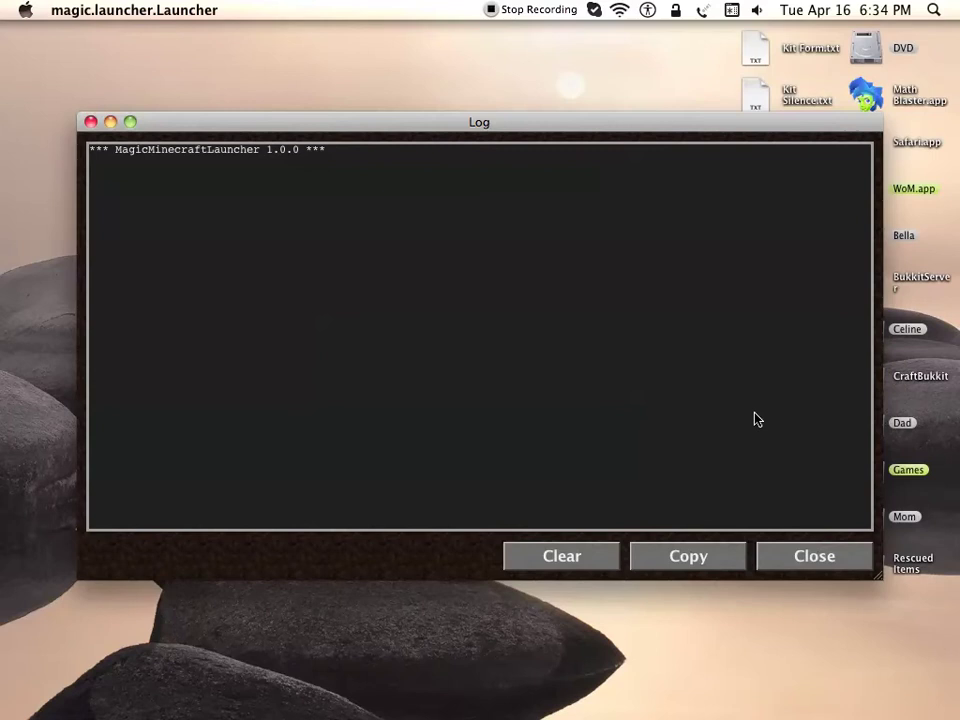
# Move the launch dialogs aside while Forge loads, check the launcher log, and close the log window.
pyautogui.moveTo(604, 393); pyautogui.dragTo(368, 263)
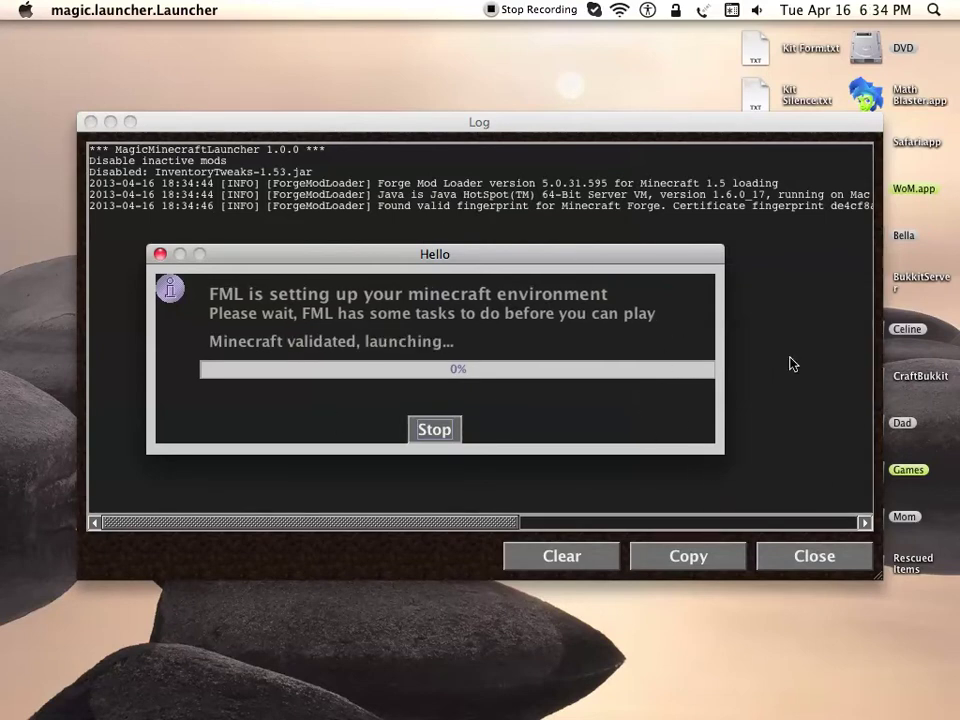
pyautogui.moveTo(649, 255); pyautogui.dragTo(688, 380)
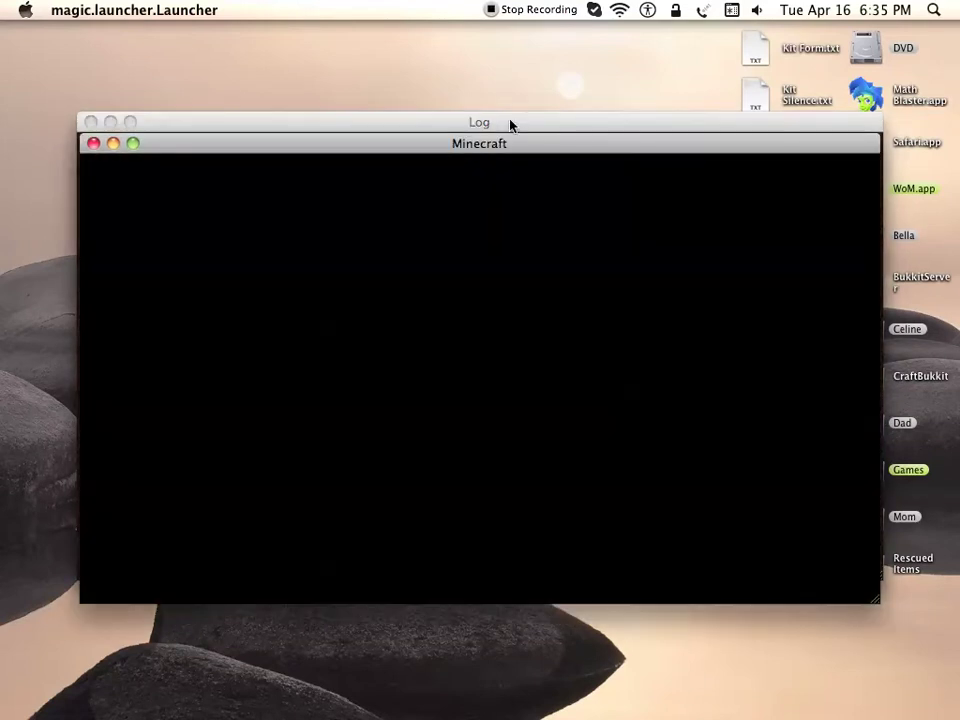
pyautogui.moveTo(510, 124); pyautogui.dragTo(523, 198)
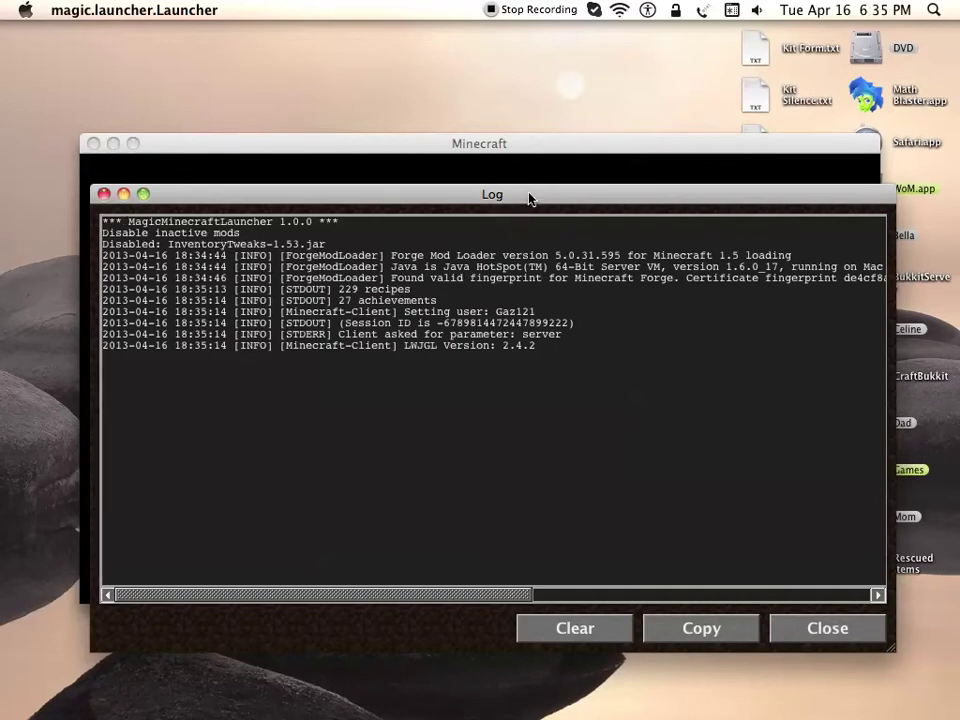
pyautogui.moveTo(531, 193); pyautogui.dragTo(535, 157)
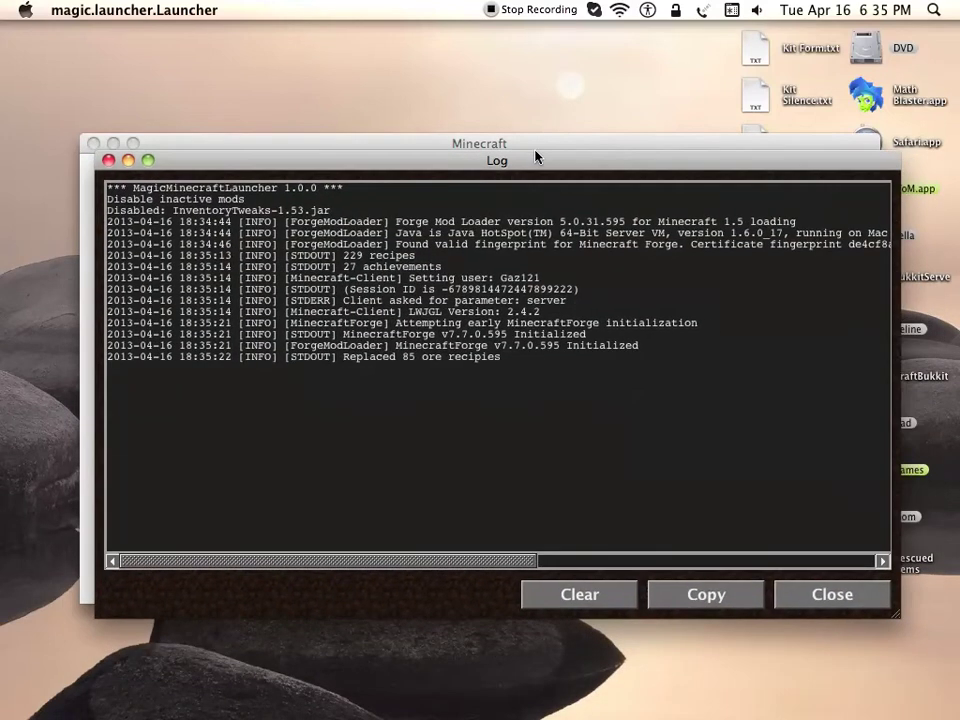
pyautogui.click(860, 595)
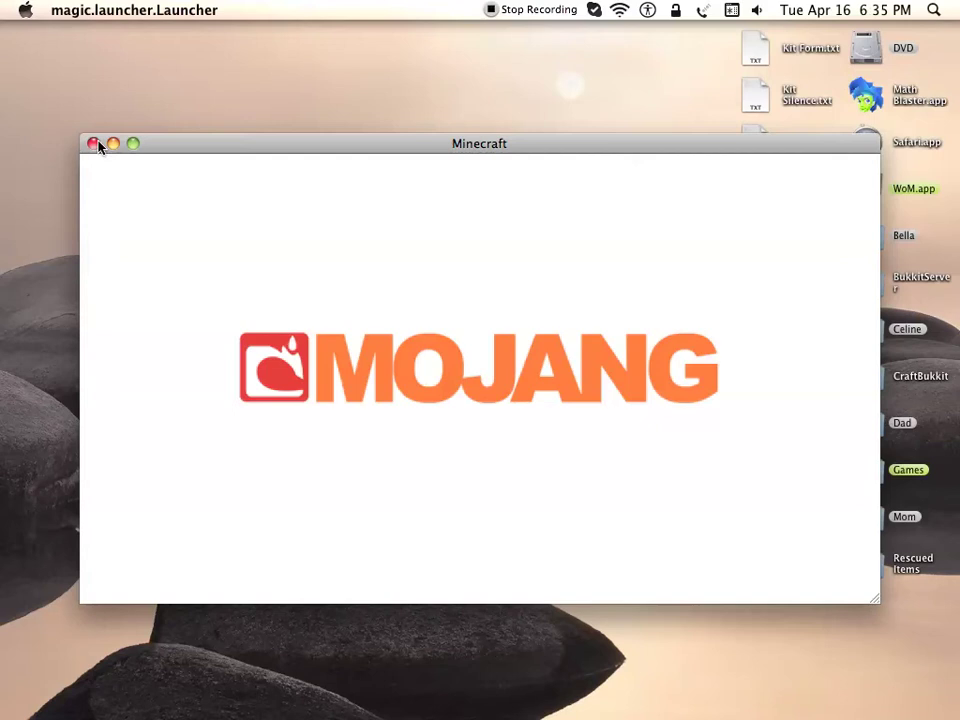
# Enlarge the Minecraft window to fill the screen and start a singleplayer world.
pyautogui.click(134, 144)
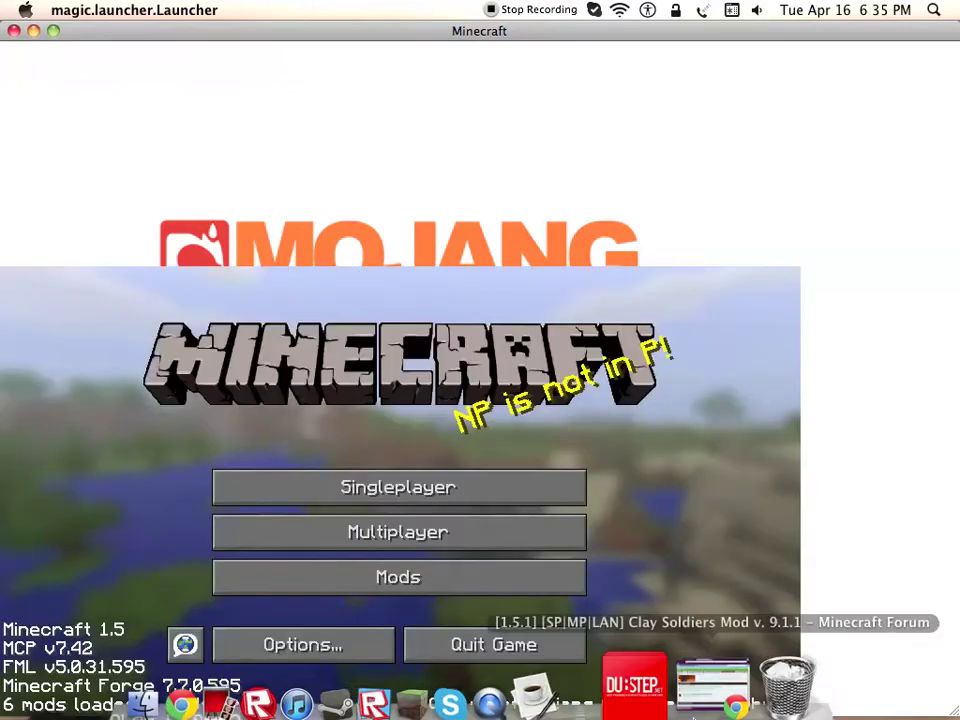
pyautogui.click(531, 536)
pyautogui.click(745, 692)
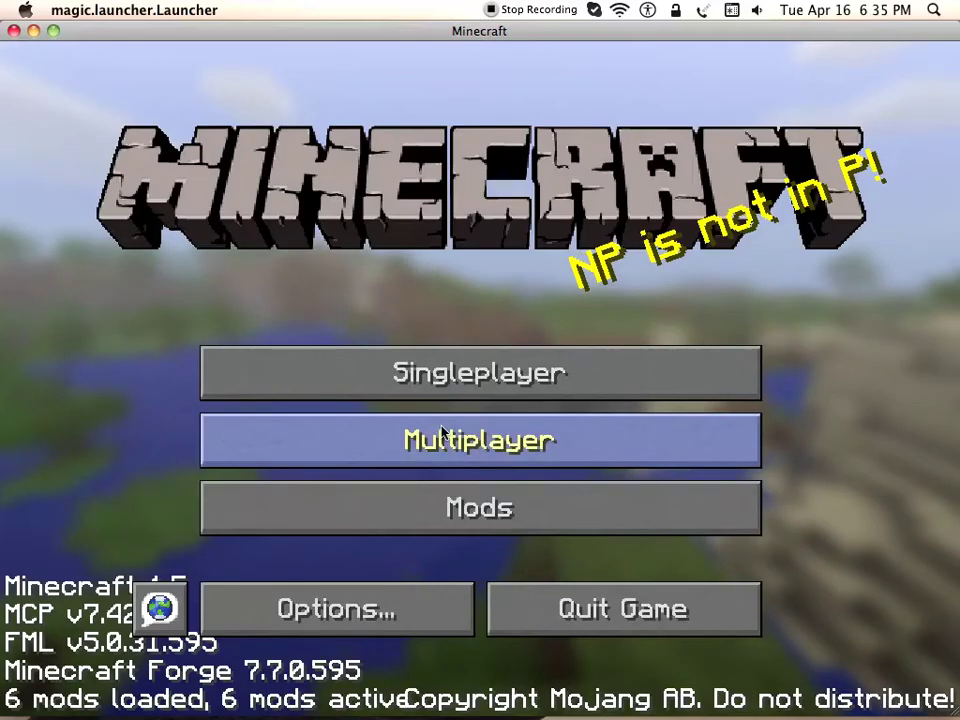
pyautogui.click(445, 401)
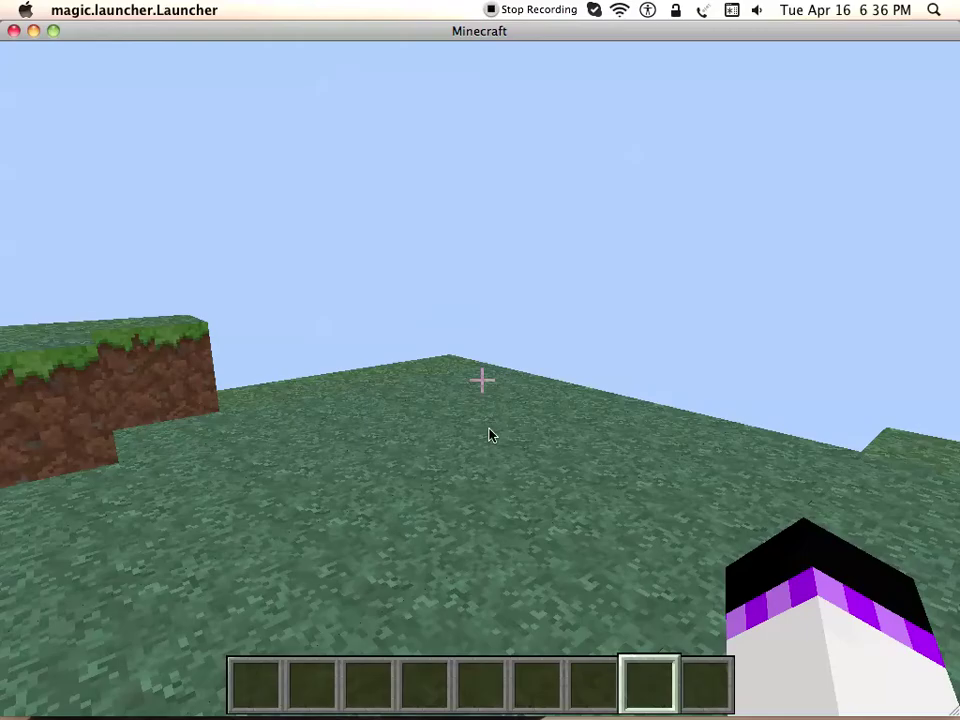
# Put a White Soldier and a Black Soldier from the Clay Soldier Items into the first two hotbar slots.
pyautogui.press('e')
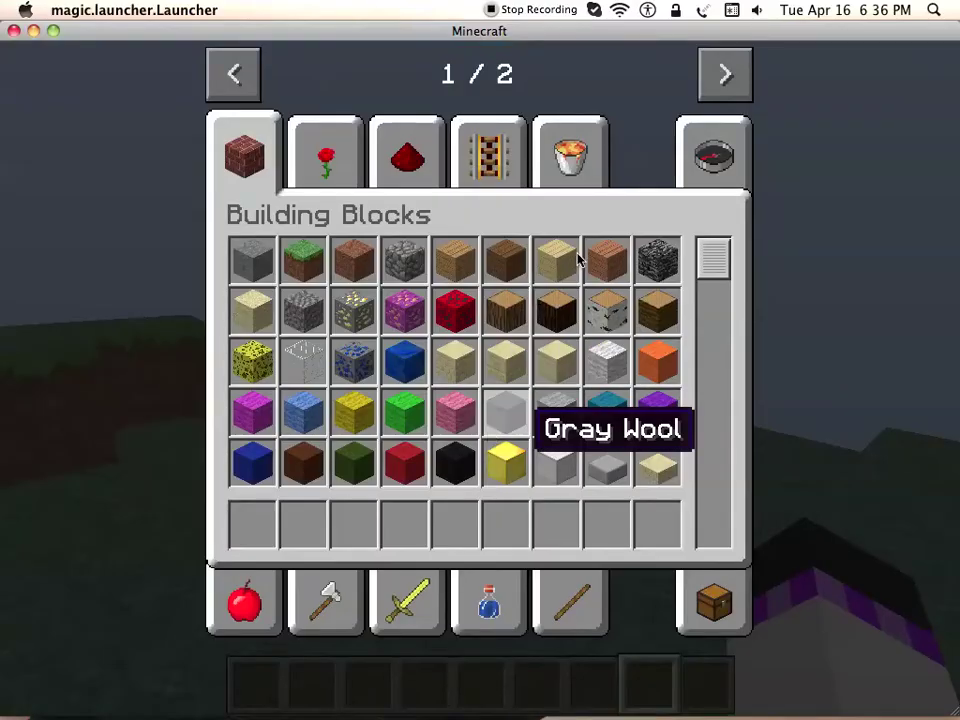
pyautogui.click(713, 68)
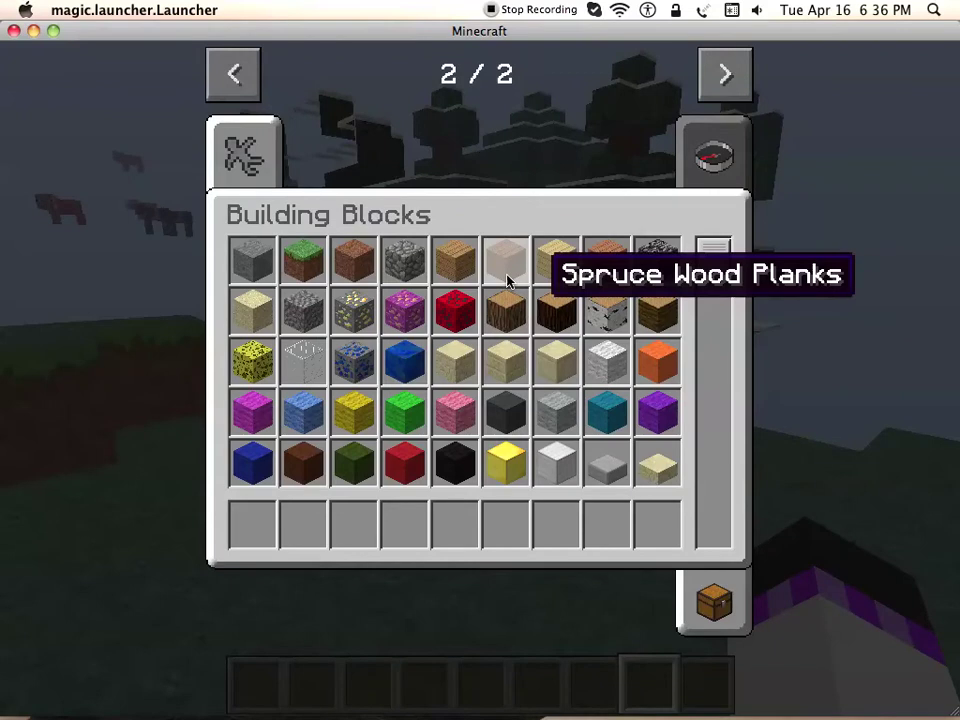
pyautogui.click(252, 175)
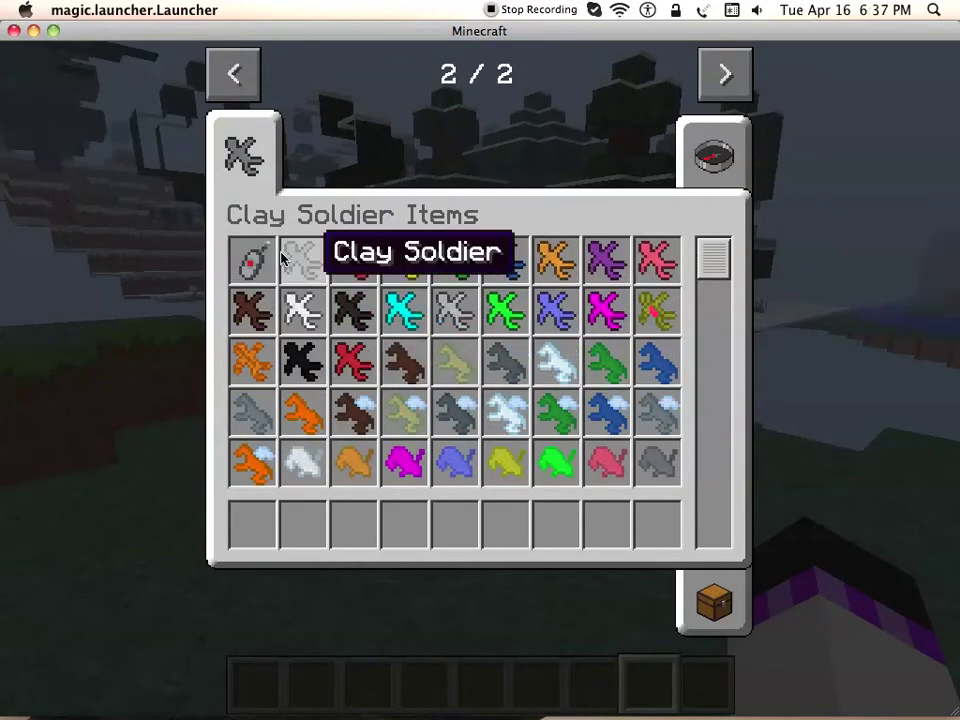
pyautogui.click(302, 316)
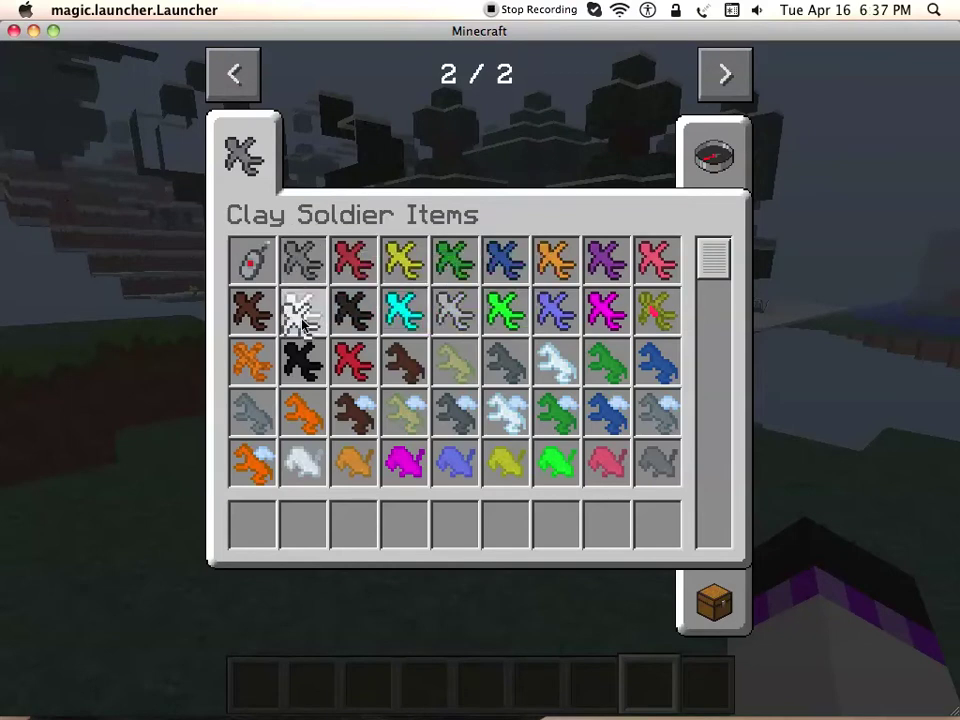
pyautogui.click(245, 526)
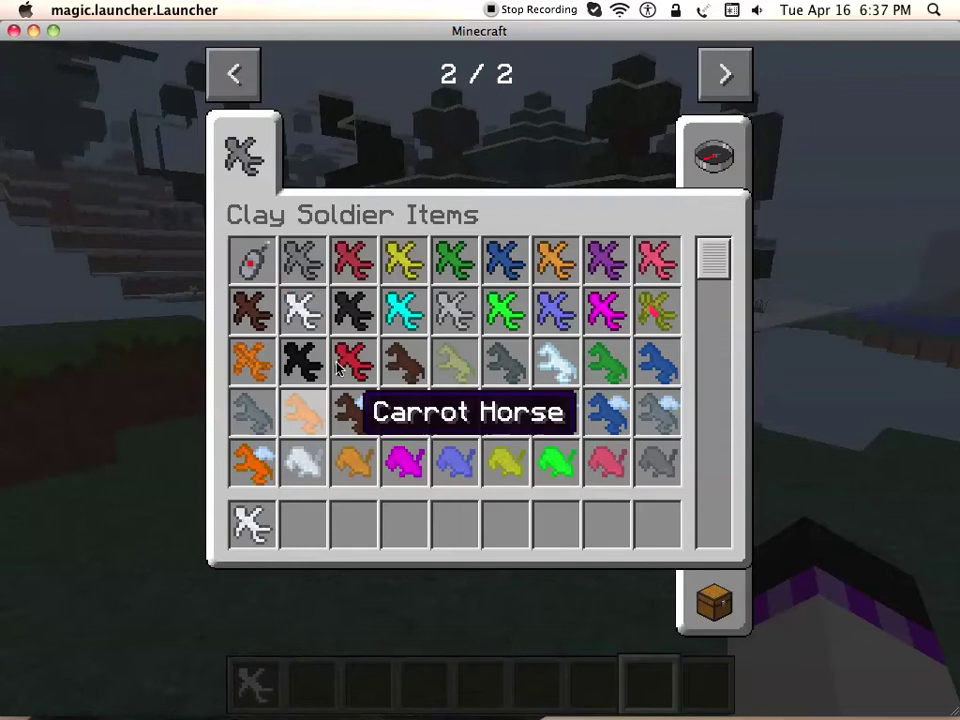
pyautogui.click(305, 527)
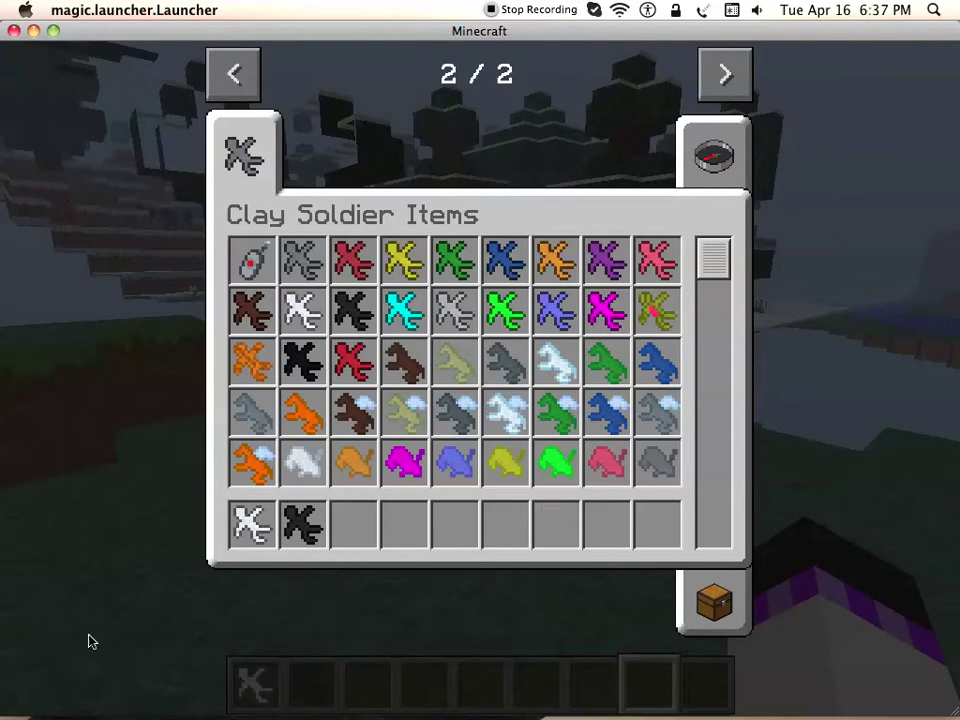
pyautogui.press('e')
# Place a White Soldier on the grass and set Black Soldiers near it.
pyautogui.press('1')
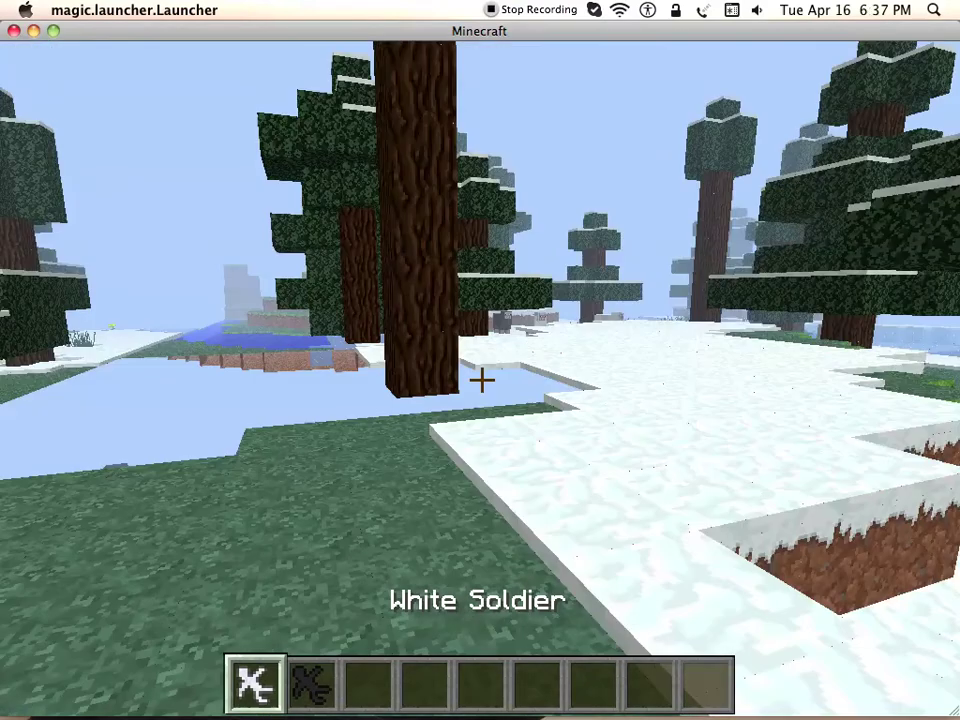
pyautogui.rightClick(481, 379)
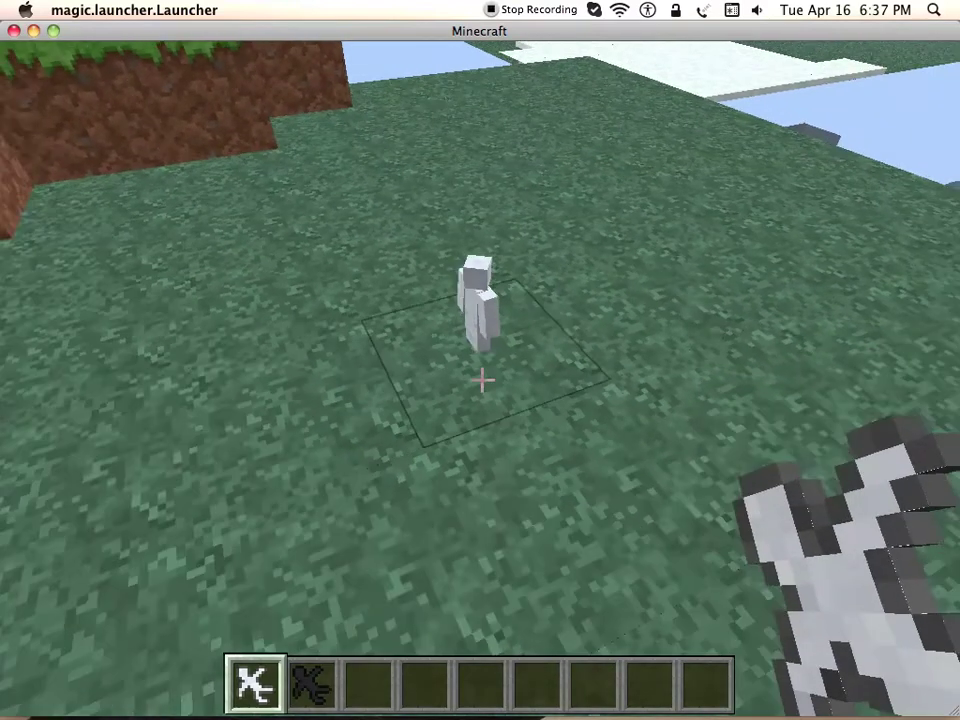
pyautogui.press('2')
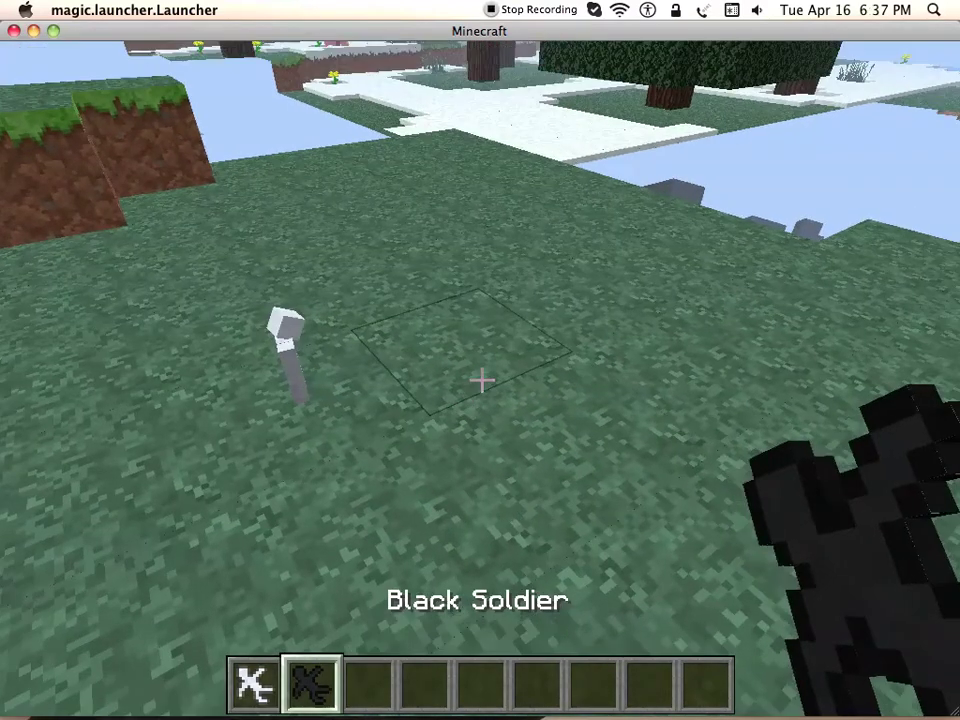
pyautogui.rightClick(481, 379)
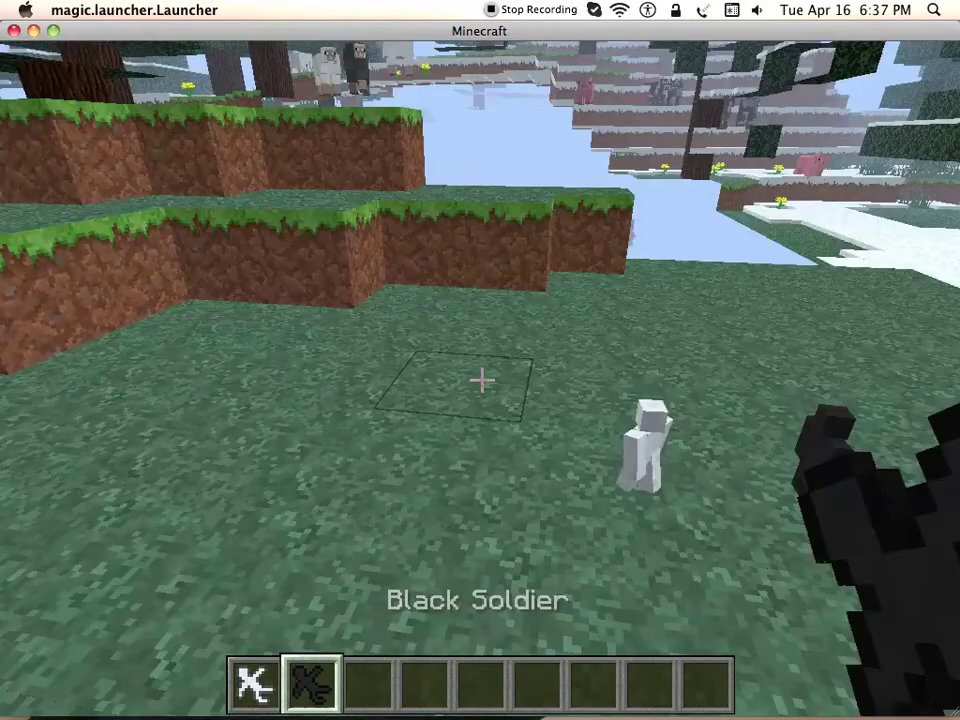
pyautogui.rightClick(481, 379)
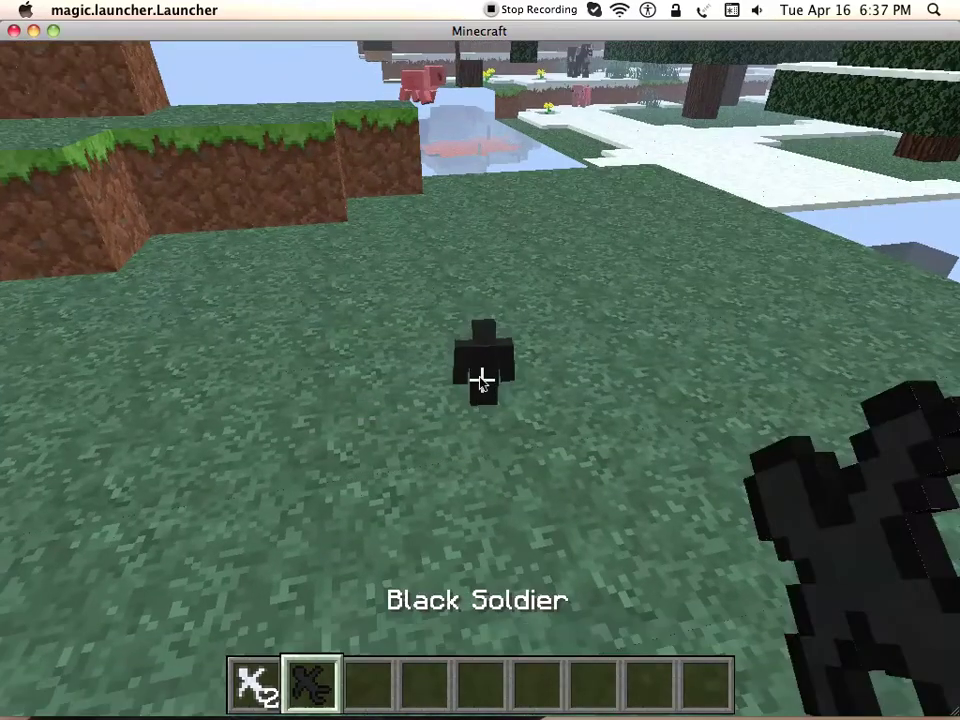
# Browse the Clay Soldier Items, put a Shear Blade in the seventh hotbar slot, and close the inventory.
pyautogui.press('e')
pyautogui.scroll(-3, 650, 450)
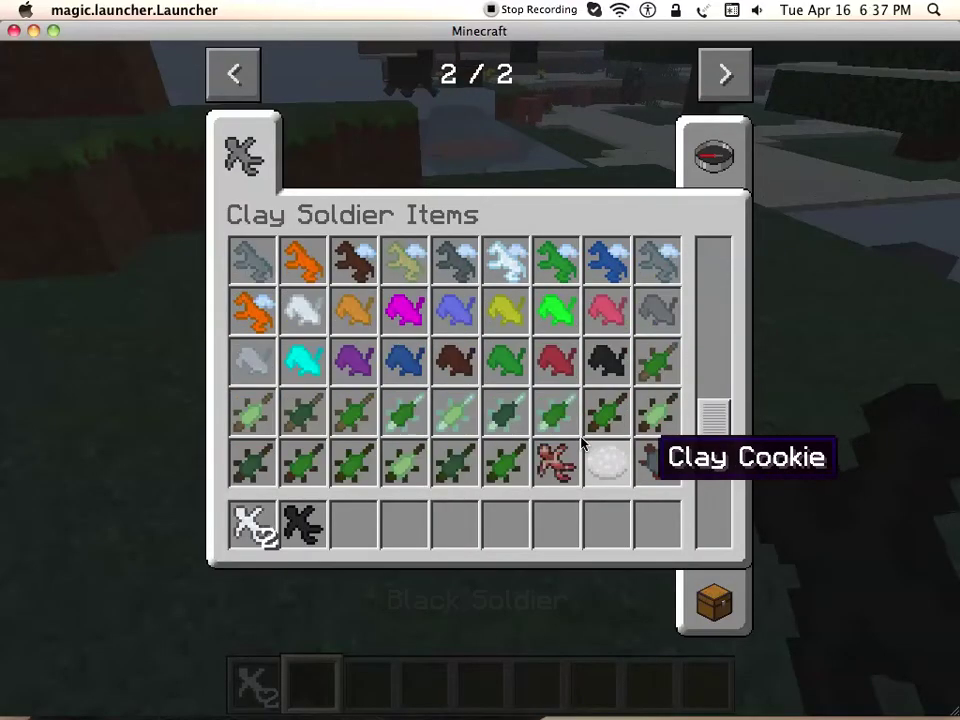
pyautogui.scroll(-1, 480, 400)
pyautogui.scroll(1, 468, 445)
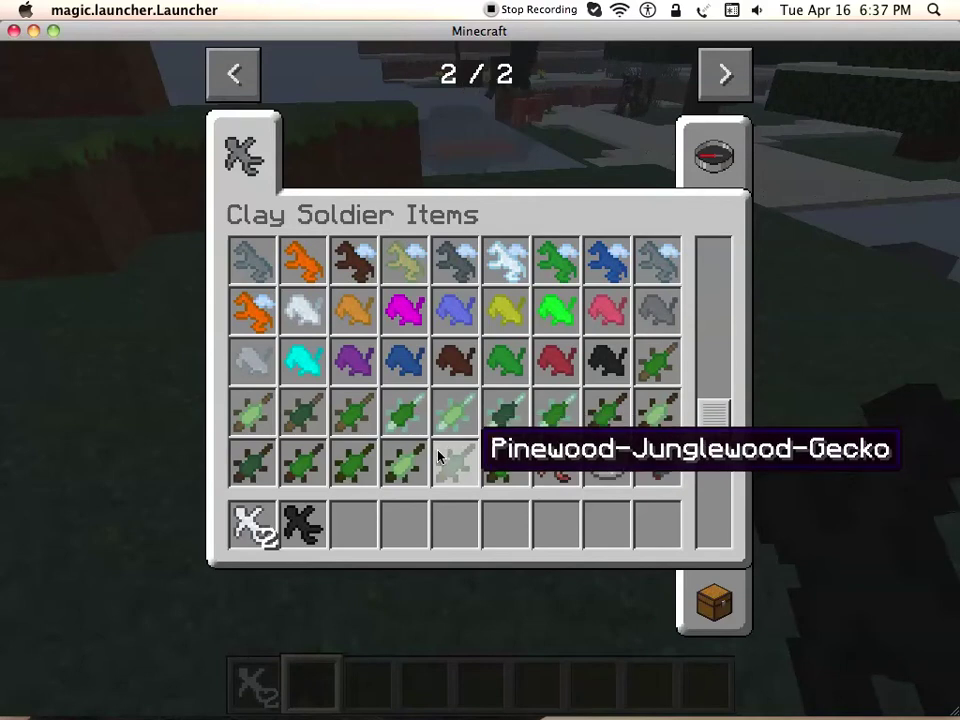
pyautogui.scroll(-2, 466, 430)
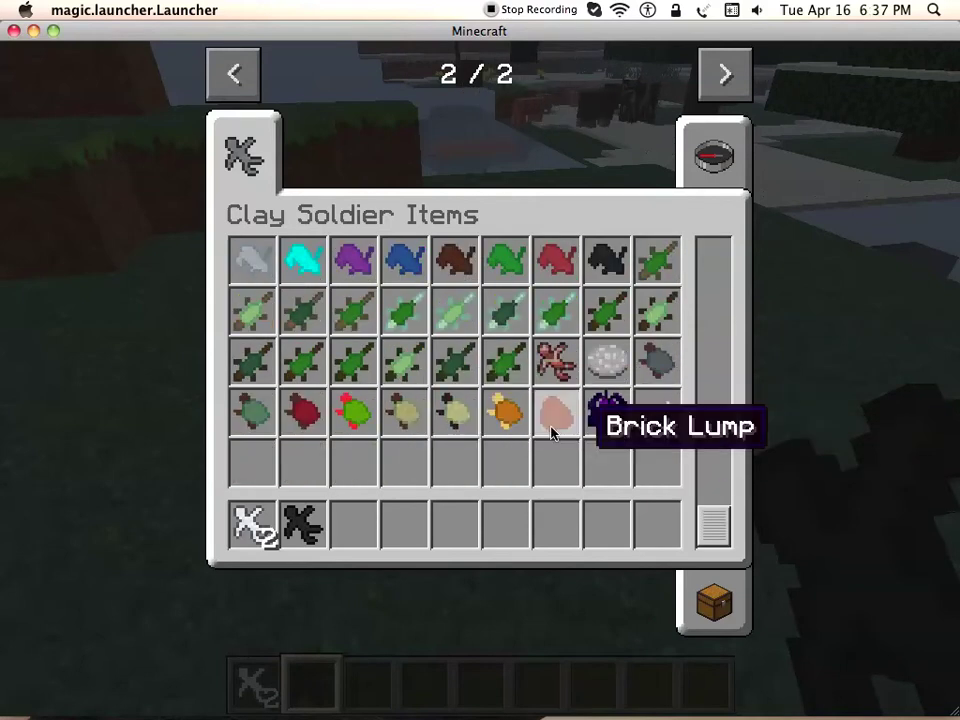
pyautogui.click(655, 415)
pyautogui.click(556, 525)
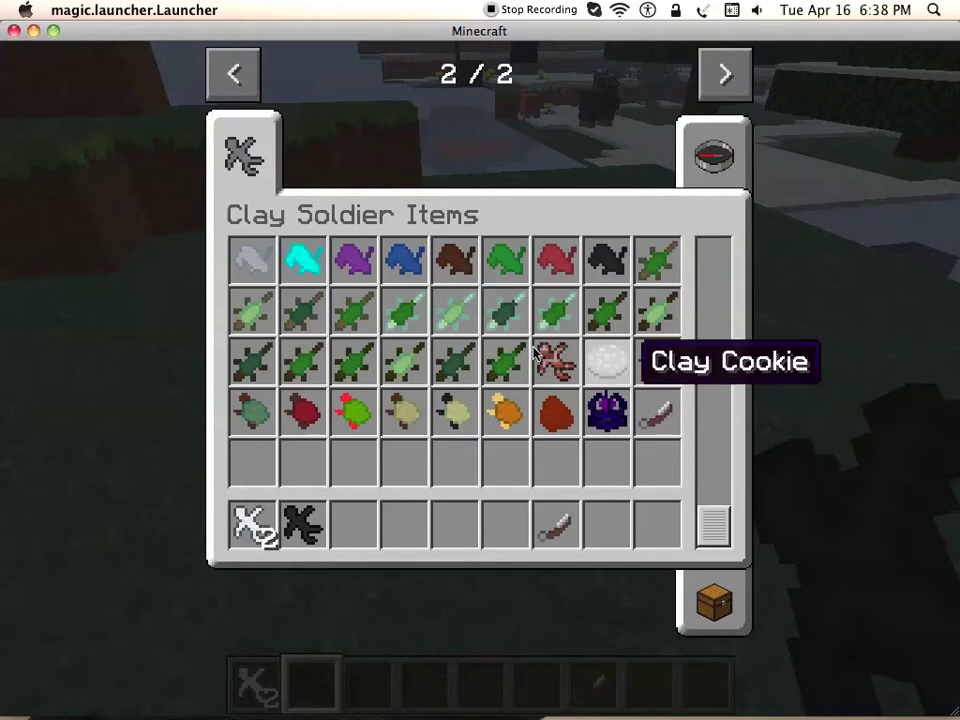
pyautogui.scroll(10, 537, 357)
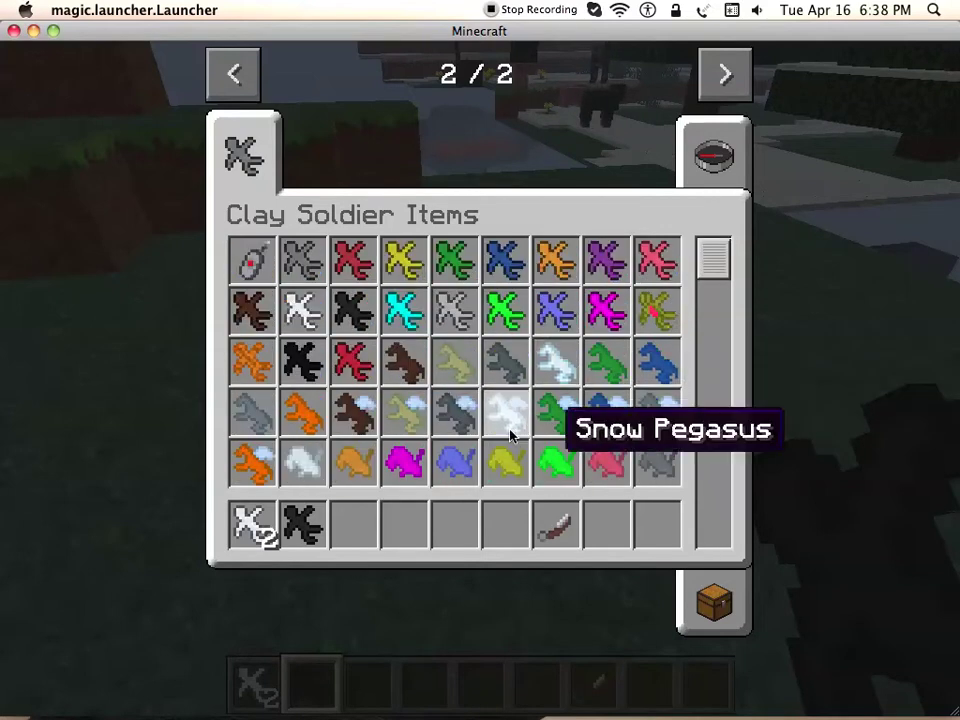
pyautogui.press('e')
# Set down a Black Soldier, strike it down with the Shear Blade, and collect the dropped item.
pyautogui.rightClick(482, 380)
pyautogui.scroll(-3, 482, 380)
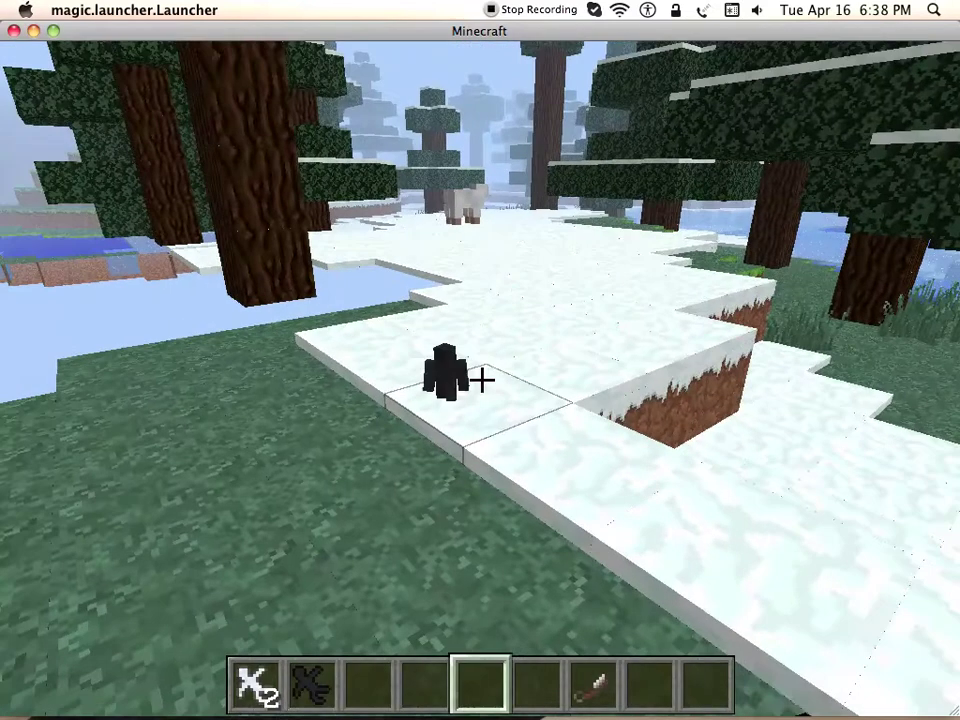
pyautogui.scroll(-3, 482, 380)
pyautogui.scroll(1, 482, 380)
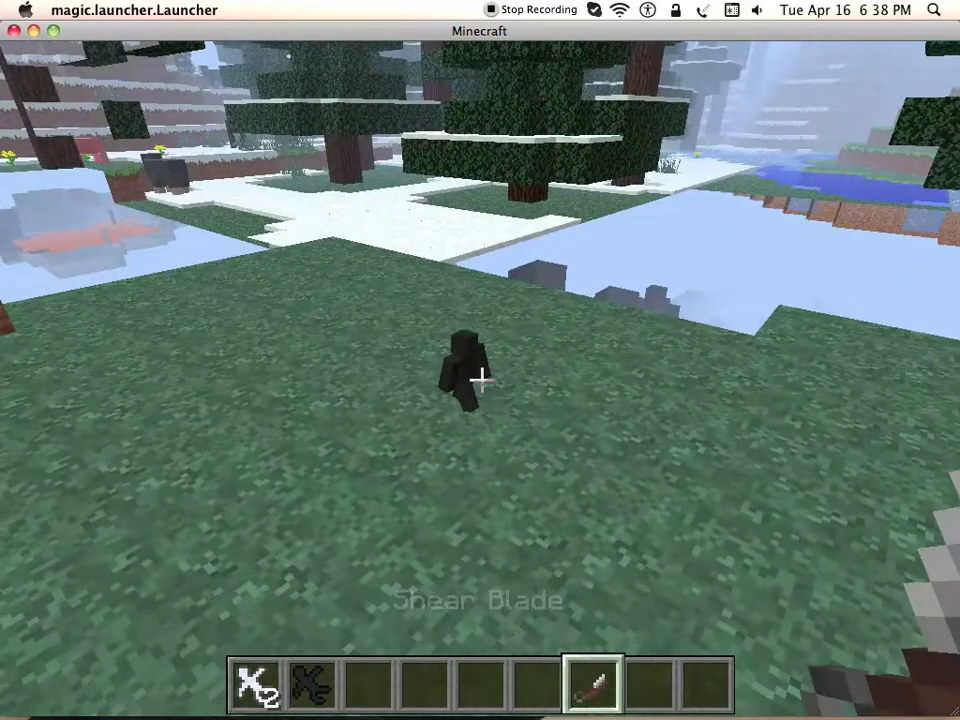
pyautogui.click(482, 380)
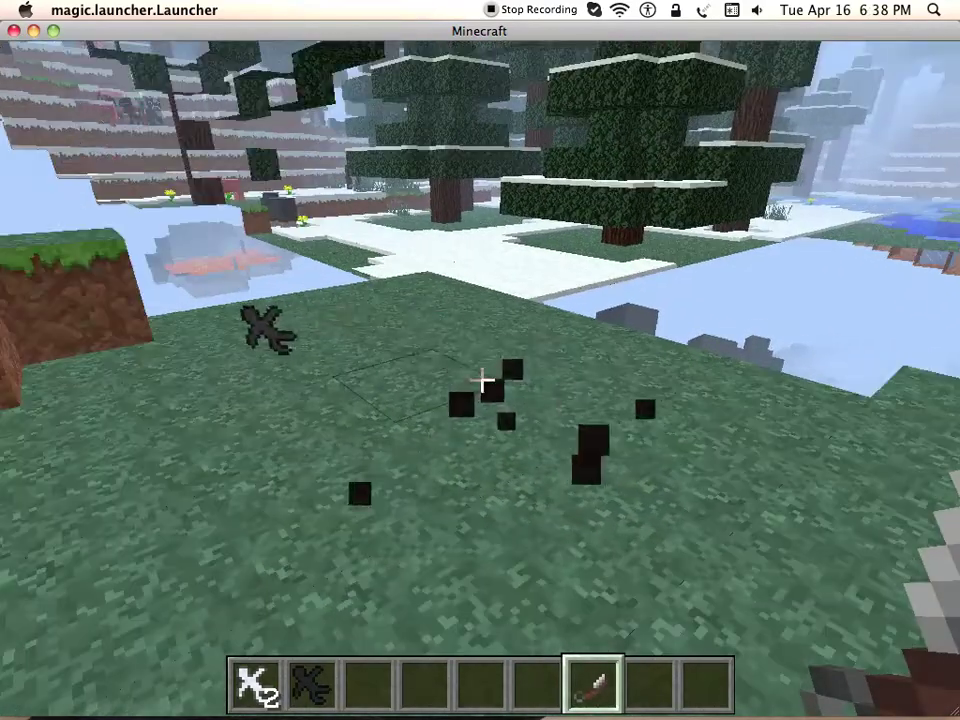
pyautogui.scroll(-3, 482, 380)
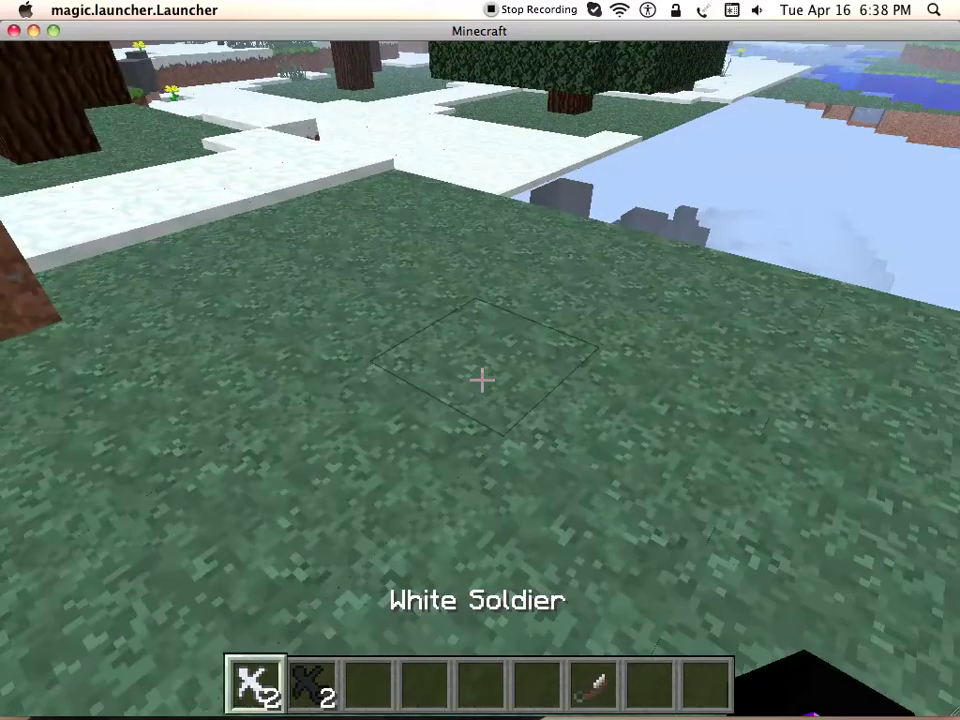
# Add a second Shear Blade from the Clay Soldier Items to the stack in the seventh hotbar slot.
pyautogui.press('e')
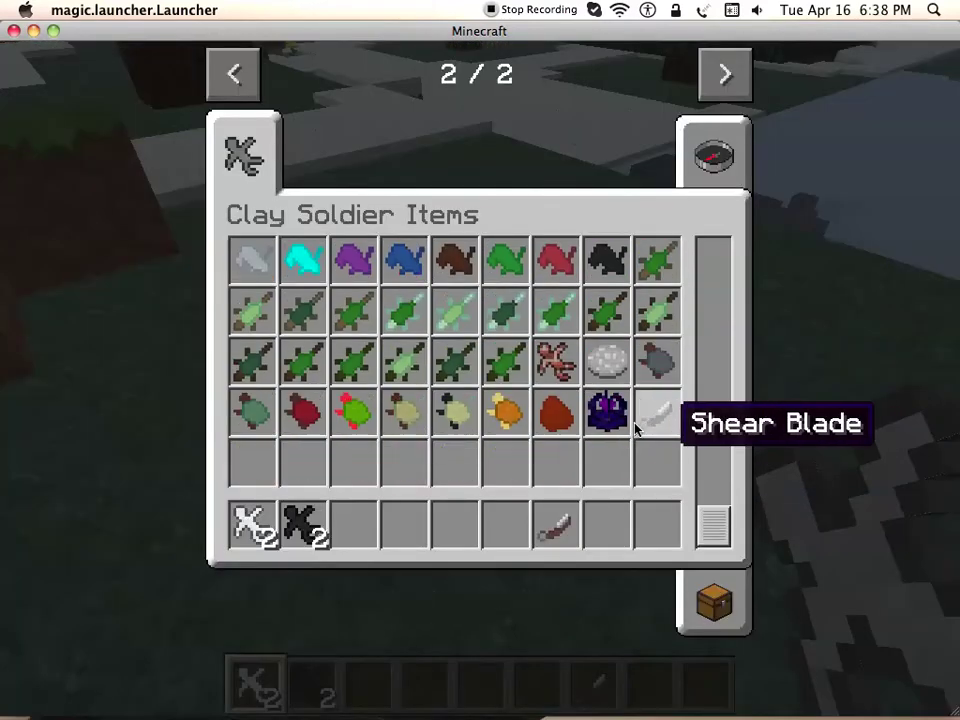
pyautogui.click(634, 427)
pyautogui.click(556, 524)
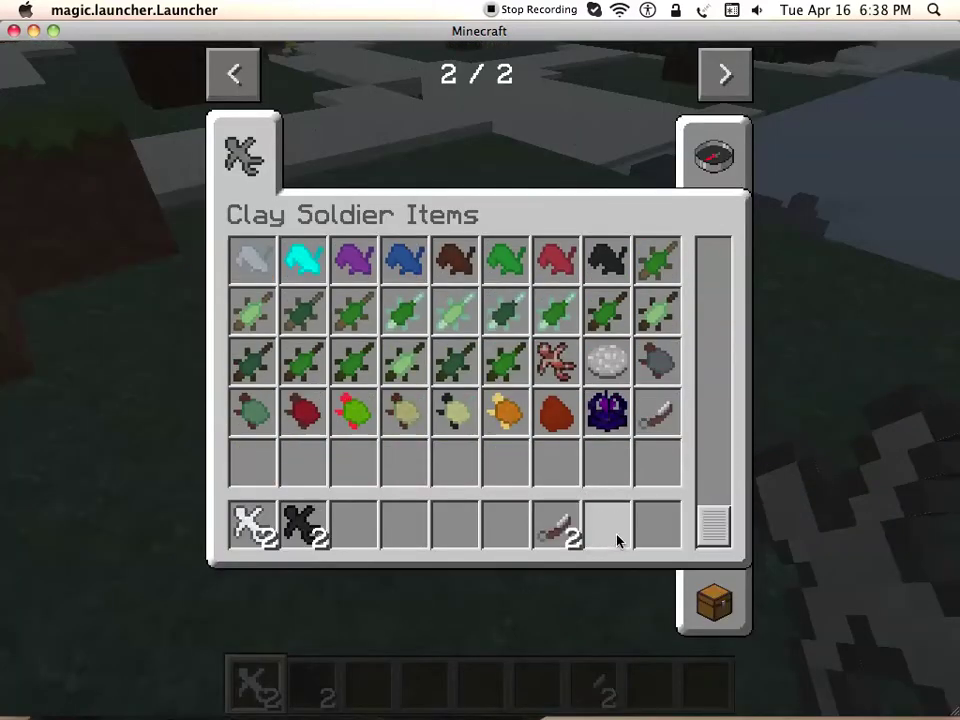
pyautogui.press('e')
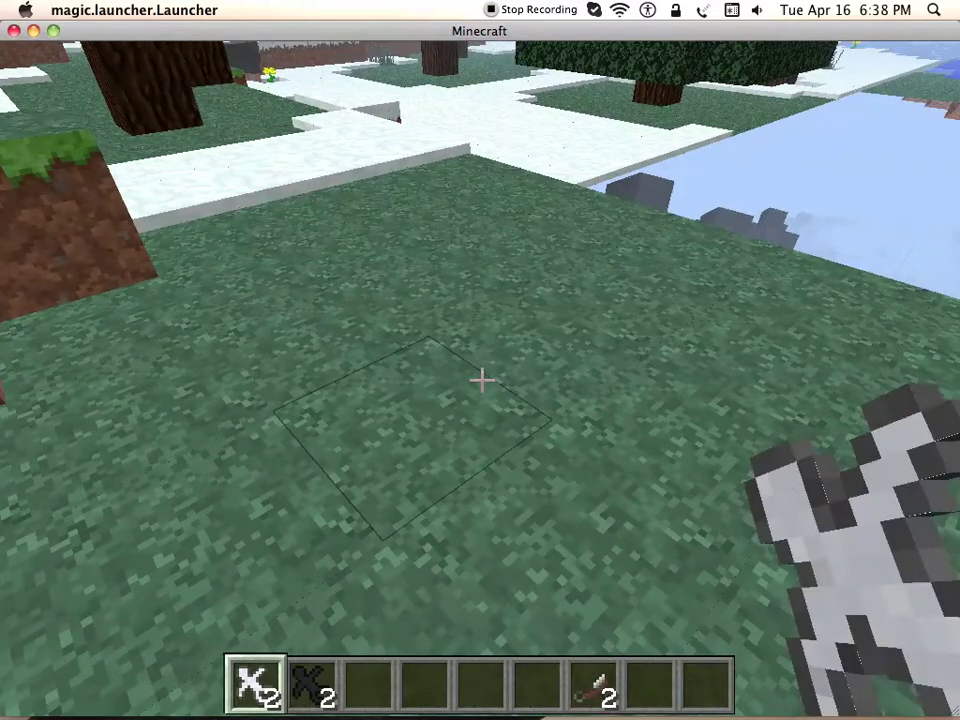
# Drop one Shear Blade on the grass for the White Soldier.
pyautogui.press('2')
pyautogui.press('6')
pyautogui.press('7')
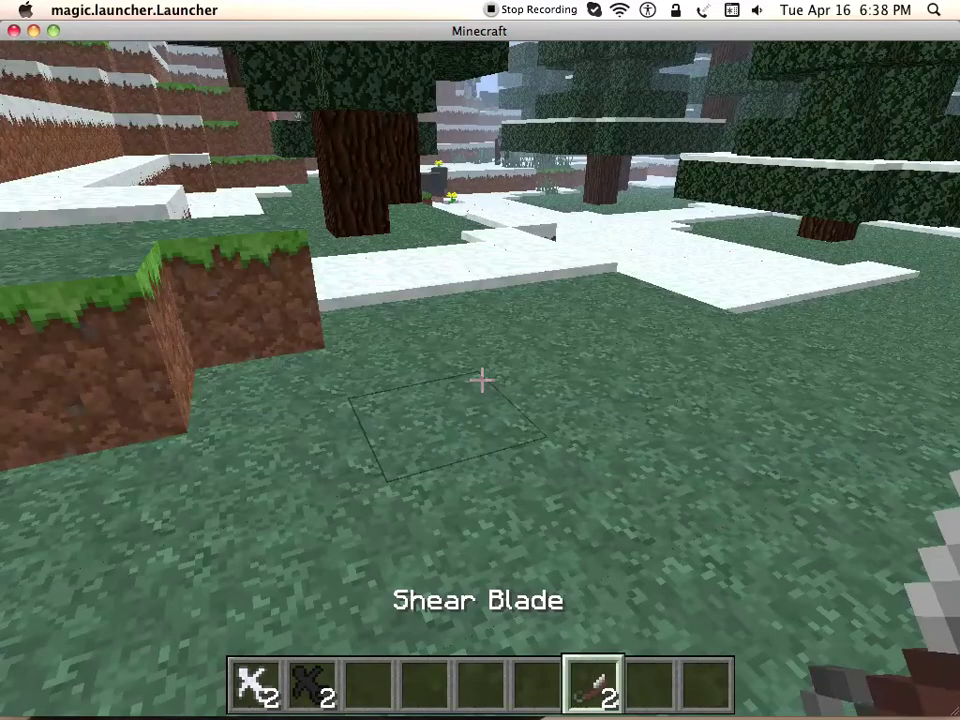
pyautogui.press('s')
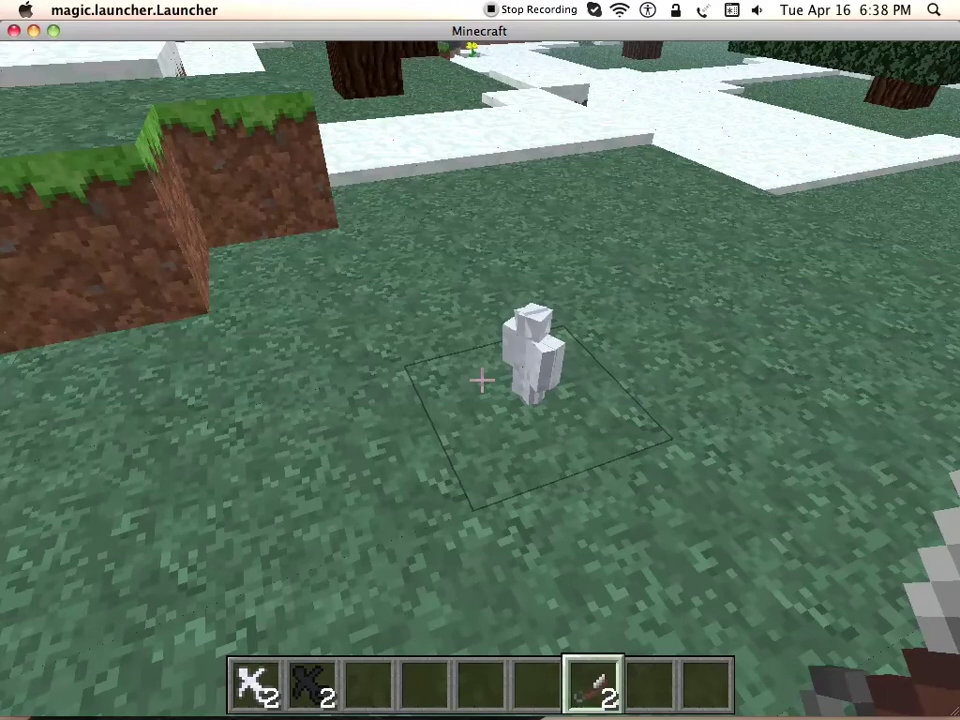
pyautogui.rightClick(481, 380)
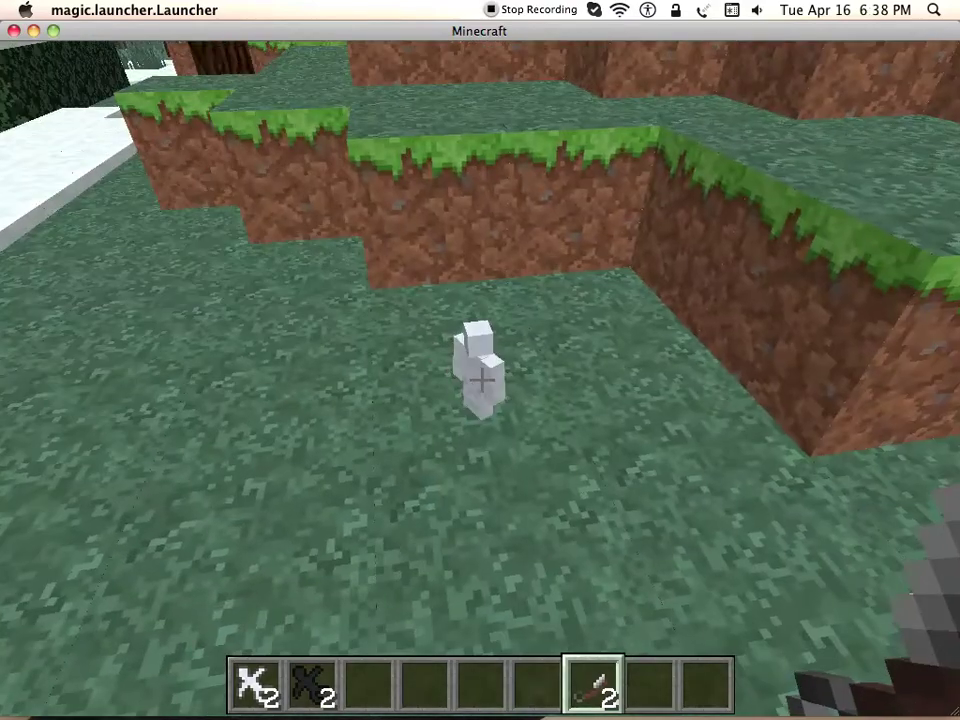
pyautogui.press('q')
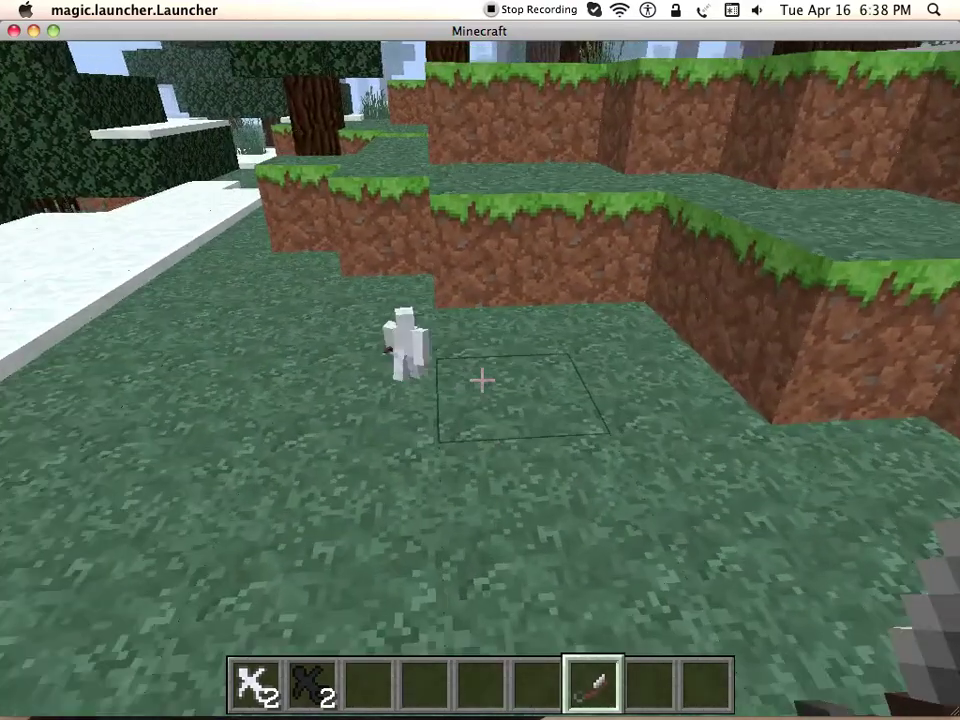
# Drop the remaining Shear Blade near the soldiers and pick up a fallen Black Soldier.
pyautogui.press('2')
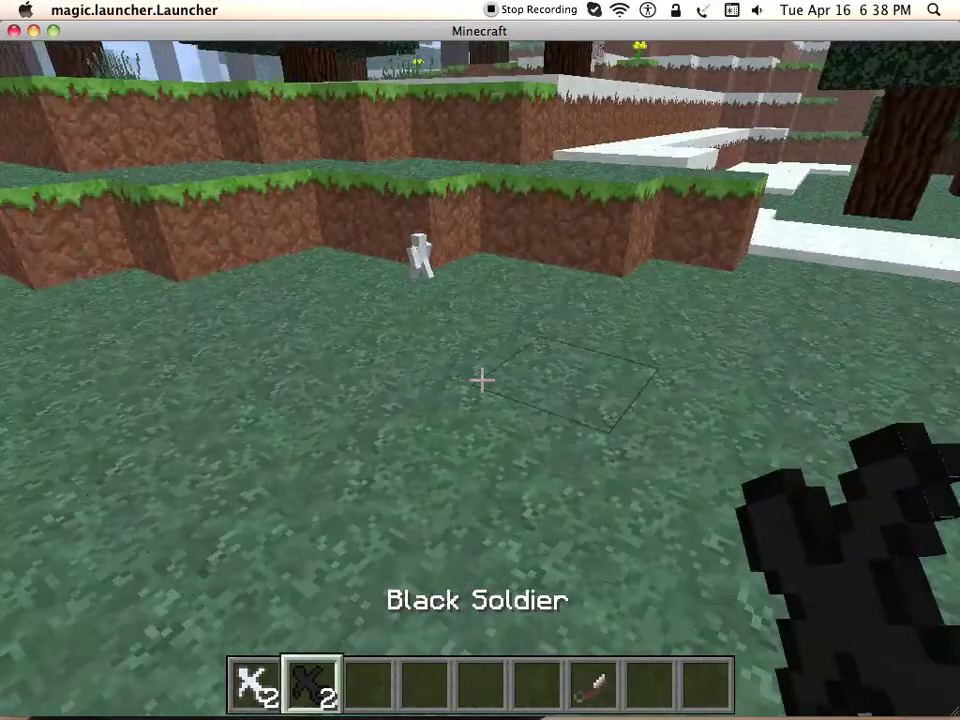
pyautogui.scroll(-5, 482, 379)
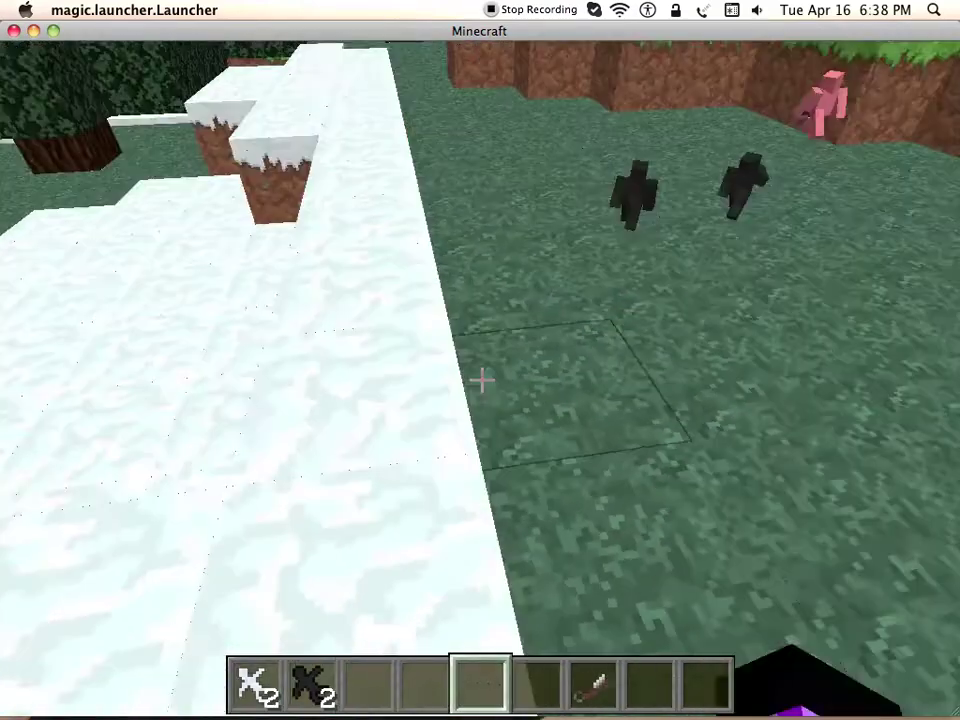
pyautogui.press('q')
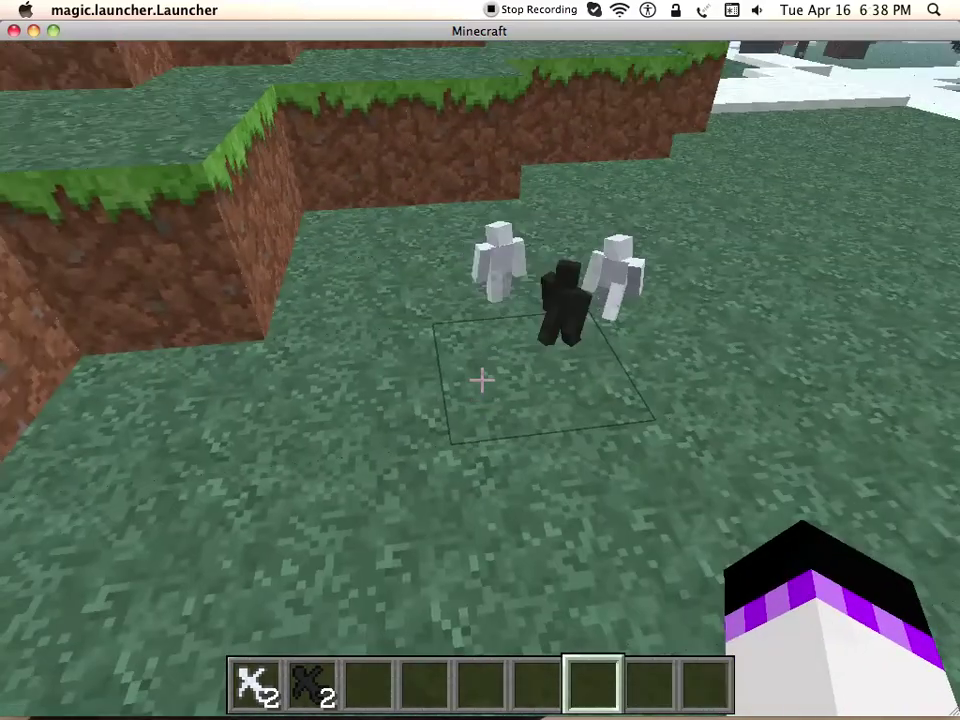
pyautogui.click(481, 379)
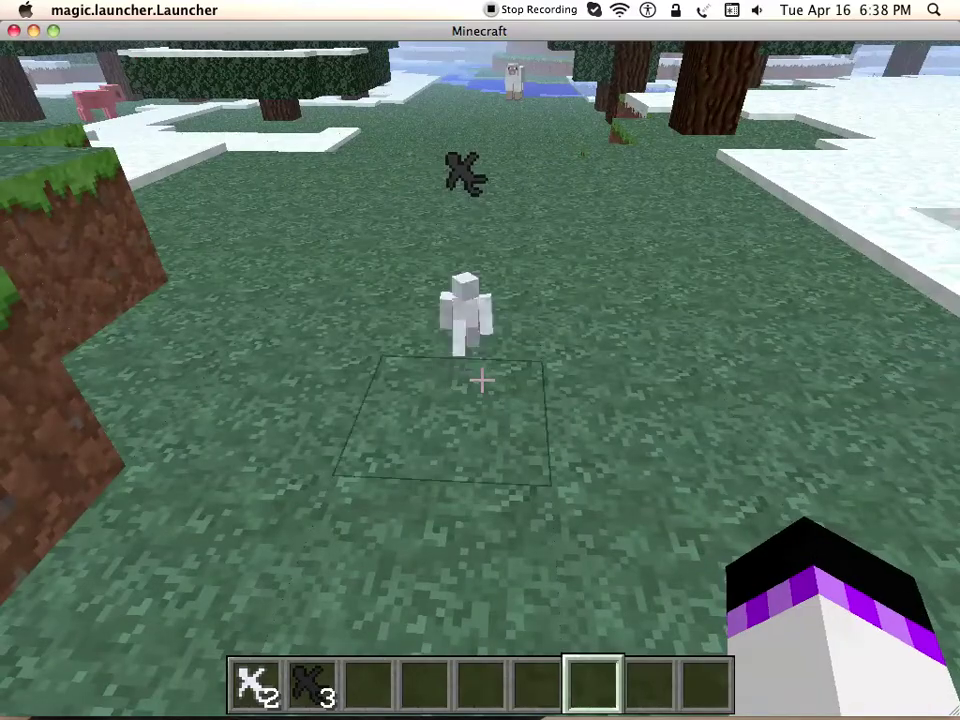
# Put a Chest from the Decoration Blocks into the sixth hotbar slot.
pyautogui.press('e')
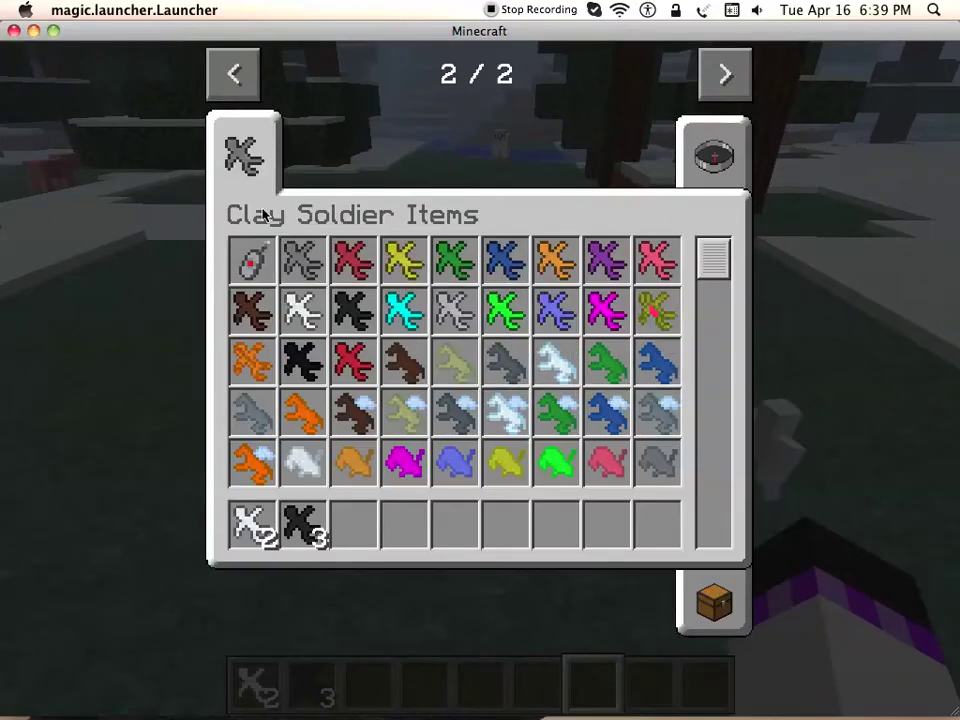
pyautogui.scroll(-6, 491, 381)
pyautogui.scroll(6, 491, 381)
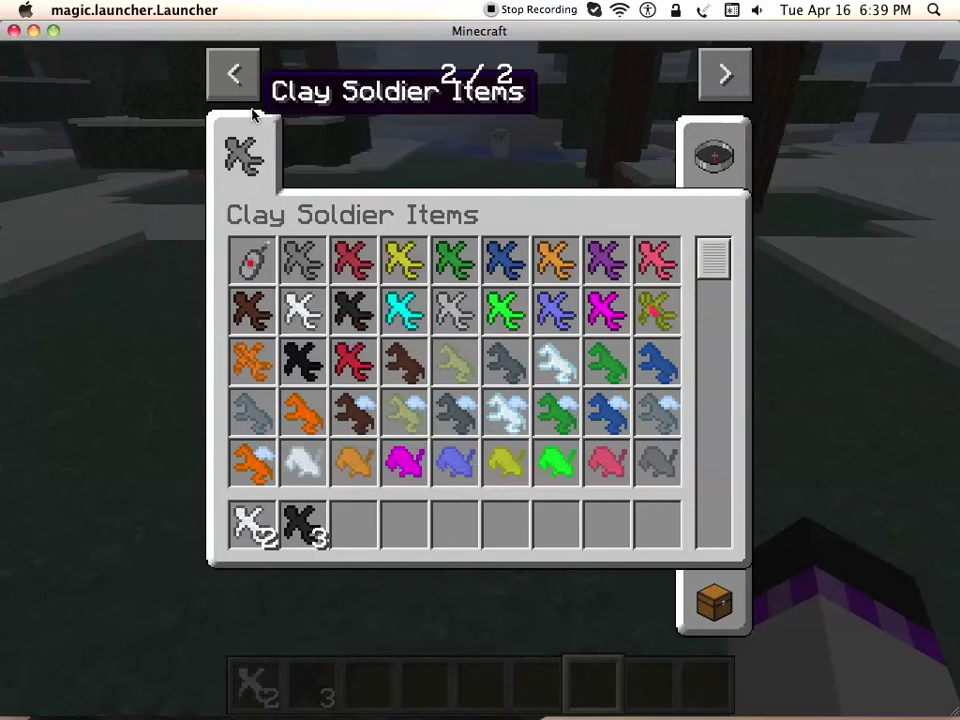
pyautogui.click(233, 74)
pyautogui.click(249, 158)
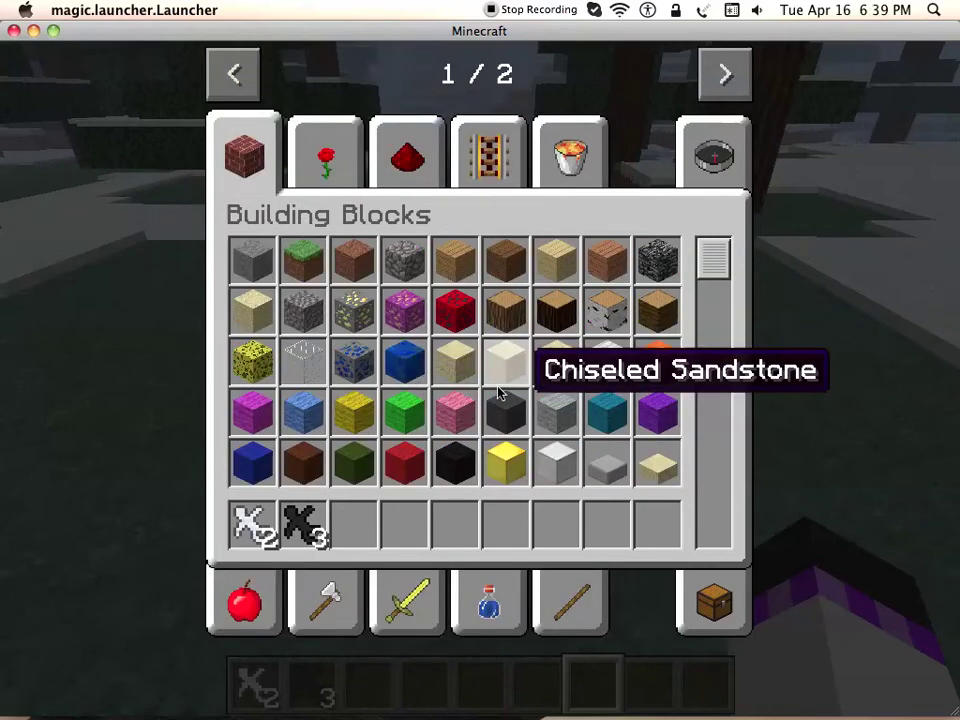
pyautogui.click(326, 158)
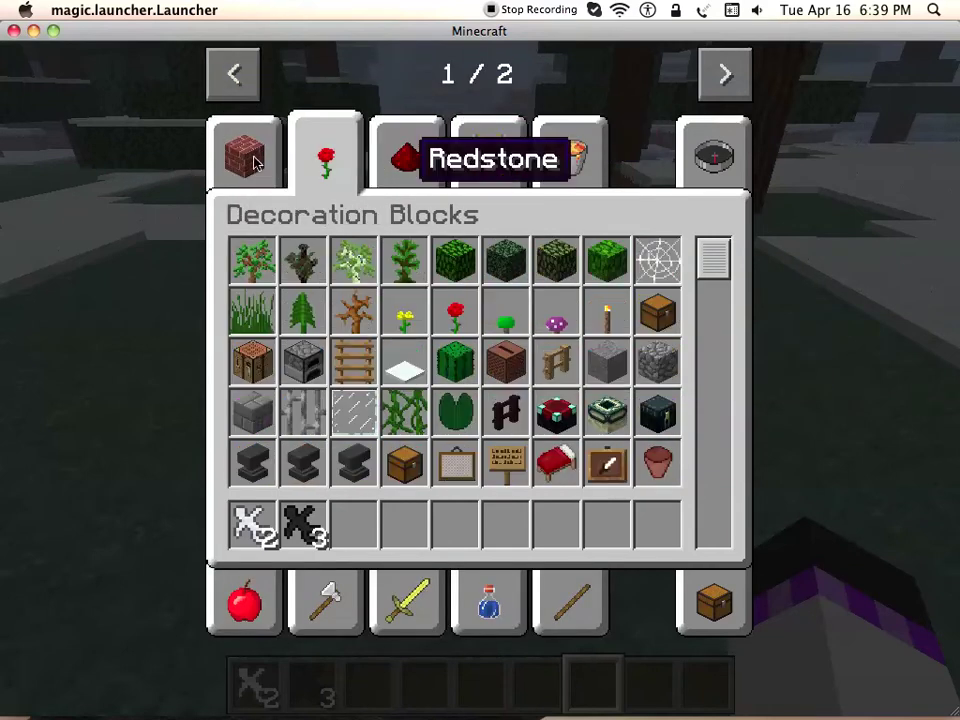
pyautogui.click(645, 323)
pyautogui.click(512, 527)
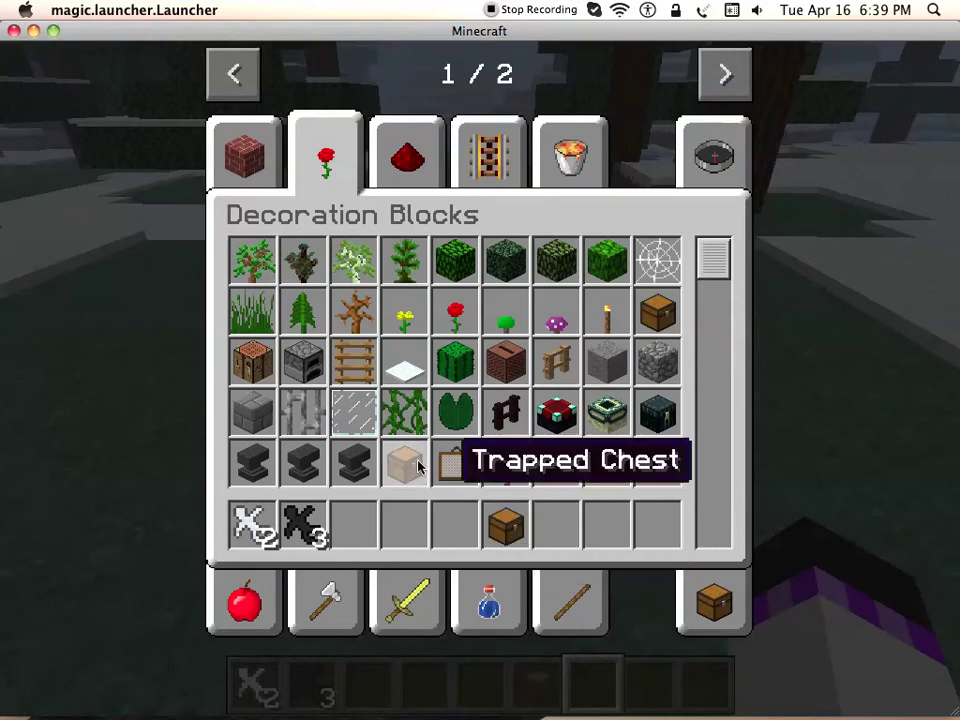
pyautogui.scroll(-2, 489, 489)
pyautogui.press('e')
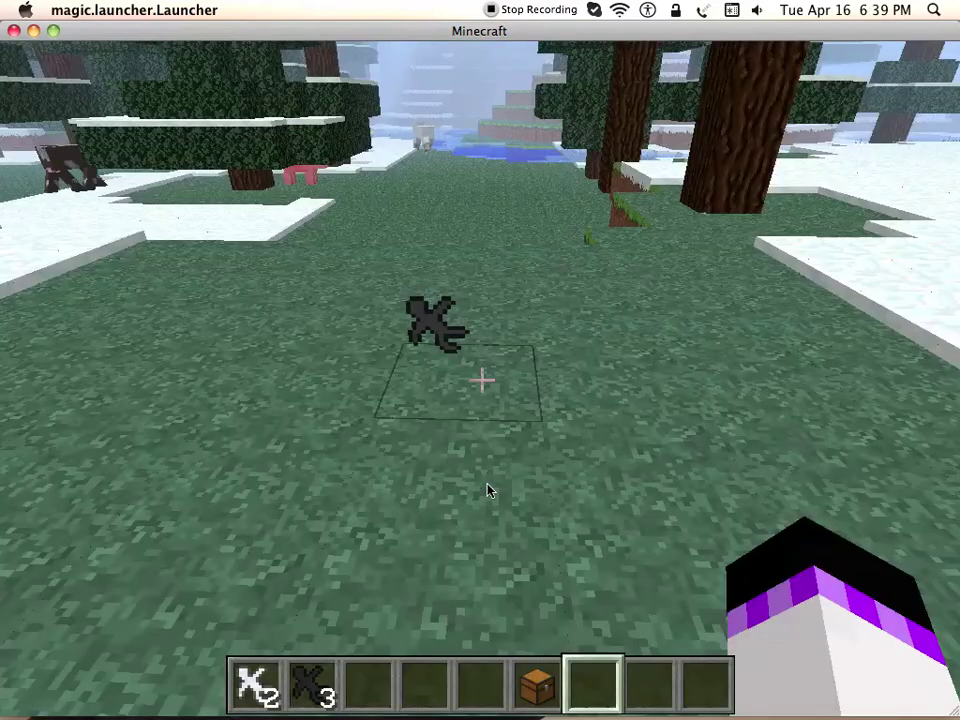
# Place the Chest on the grass, open it, and close it again.
pyautogui.scroll(2, 489, 490)
pyautogui.scroll(-1, 489, 490)
pyautogui.rightClick(489, 490)
pyautogui.press('w')
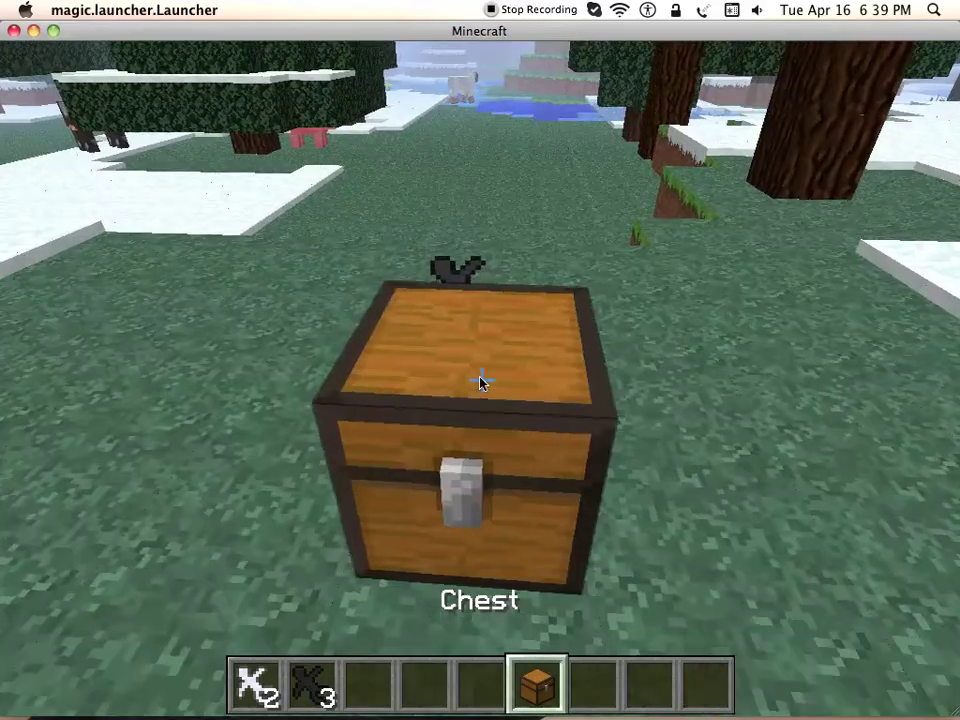
pyautogui.rightClick(480, 381)
pyautogui.press('e')
# Put five dark-barked wood blocks from the Building Blocks into the seventh hotbar slot.
pyautogui.press('e')
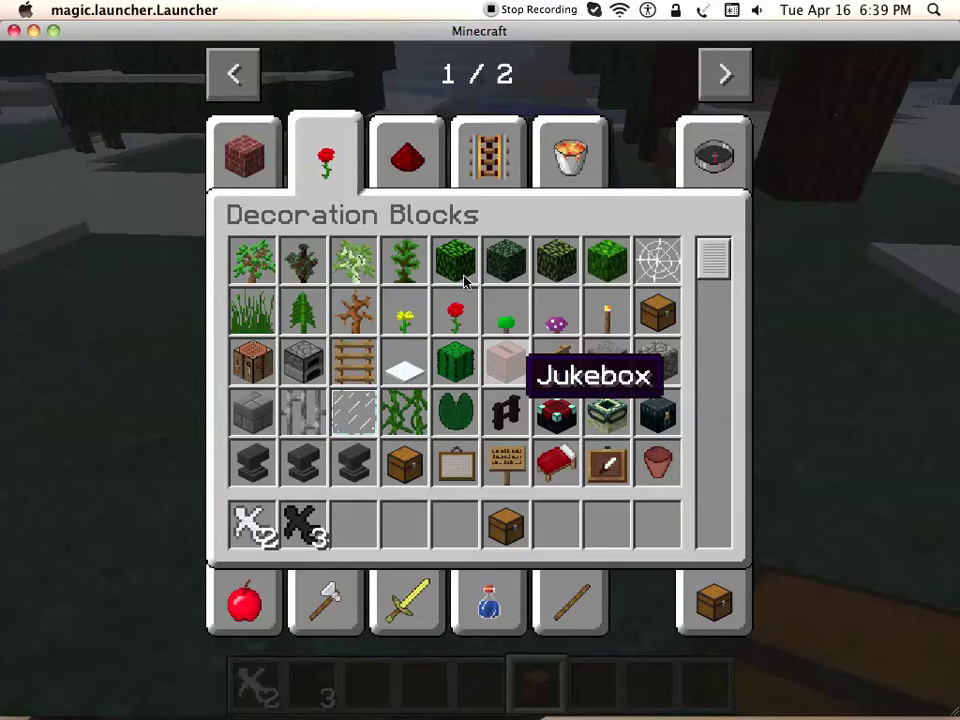
pyautogui.click(244, 152)
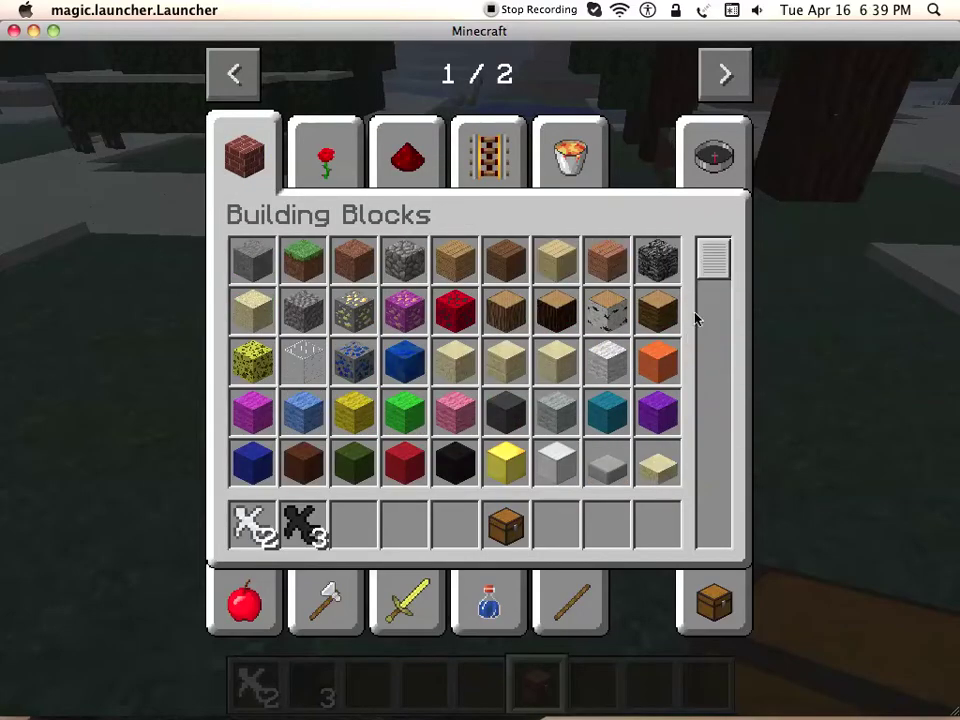
pyautogui.click(557, 311)
pyautogui.click(540, 350)
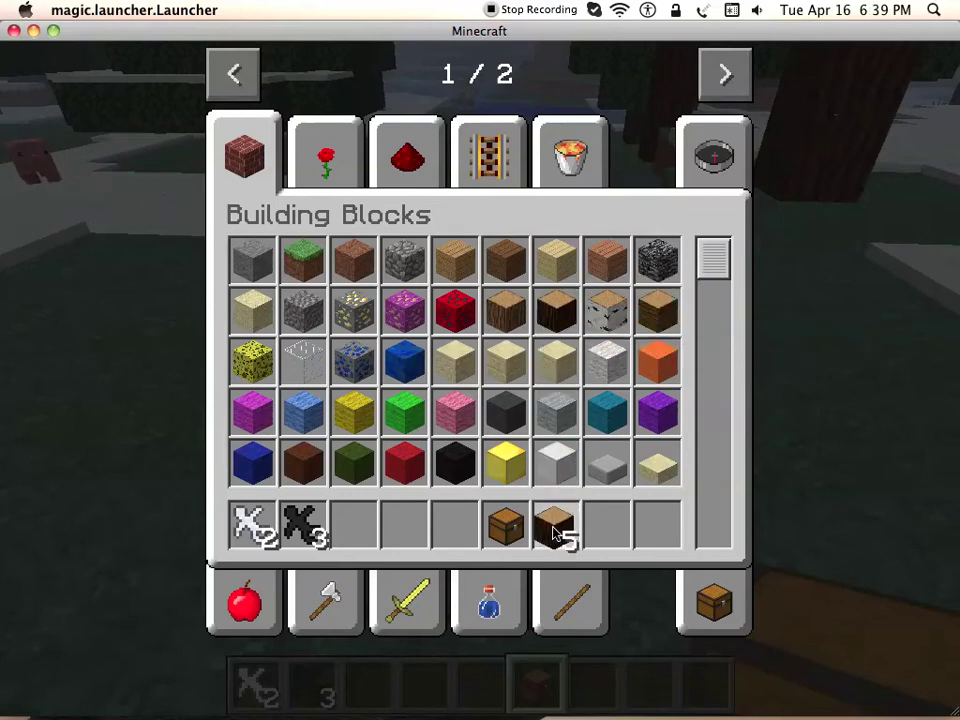
pyautogui.press('e')
# Store the five wood blocks in the placed chest and close it.
pyautogui.rightClick(480, 380)
pyautogui.keyDown('shift'); pyautogui.click(596, 572); pyautogui.keyUp('shift')
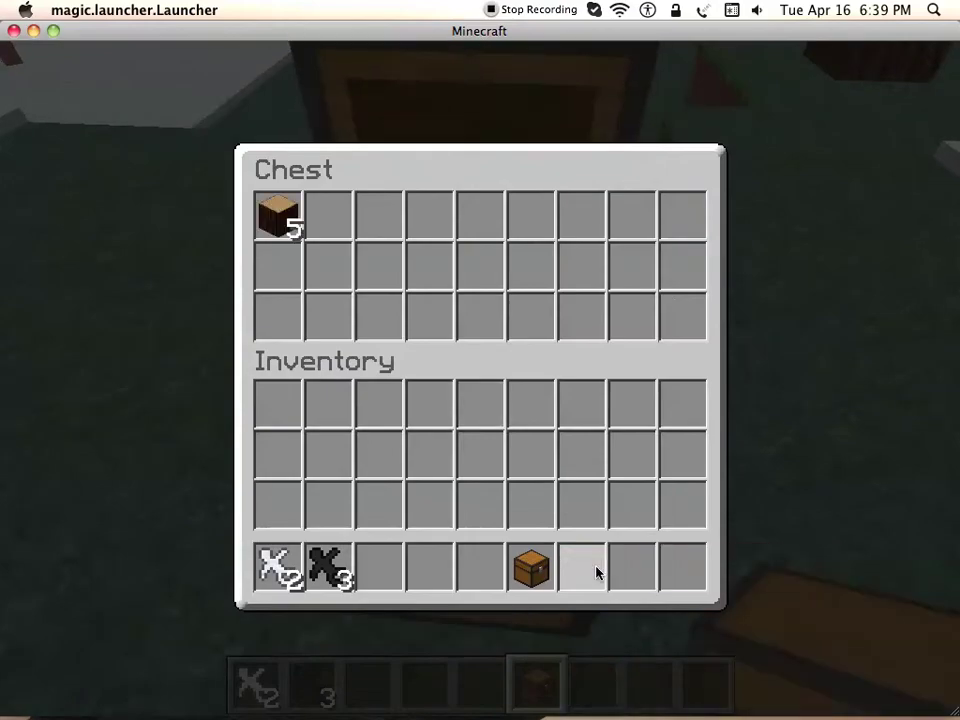
pyautogui.press('e')
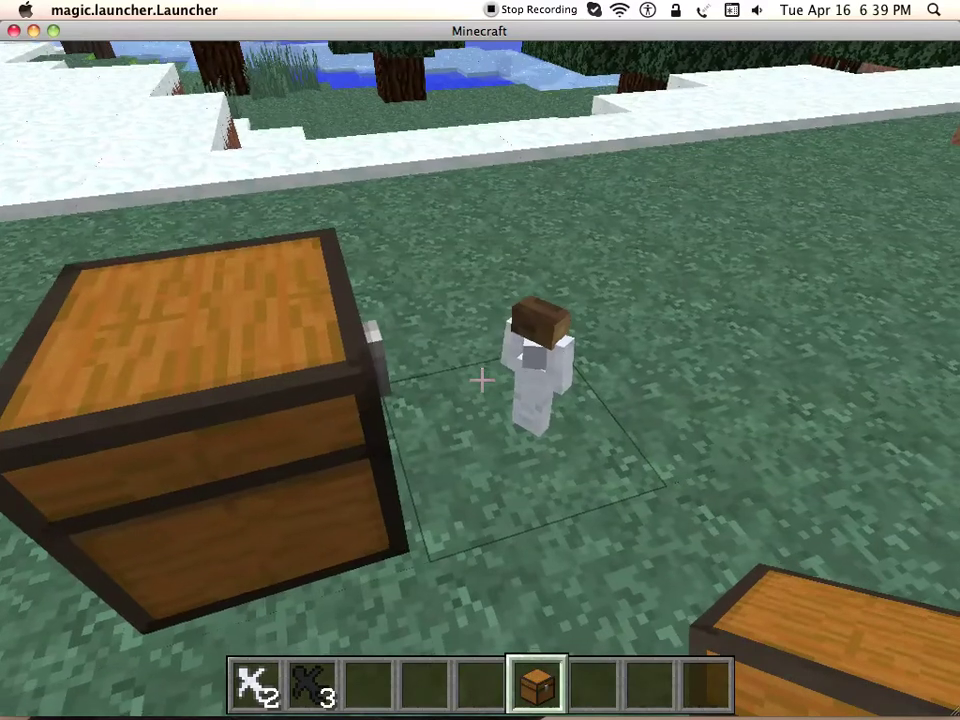
# Follow the White Soldier with the brown block on its head, and return to inspect the chest's contents.
pyautogui.press('w')
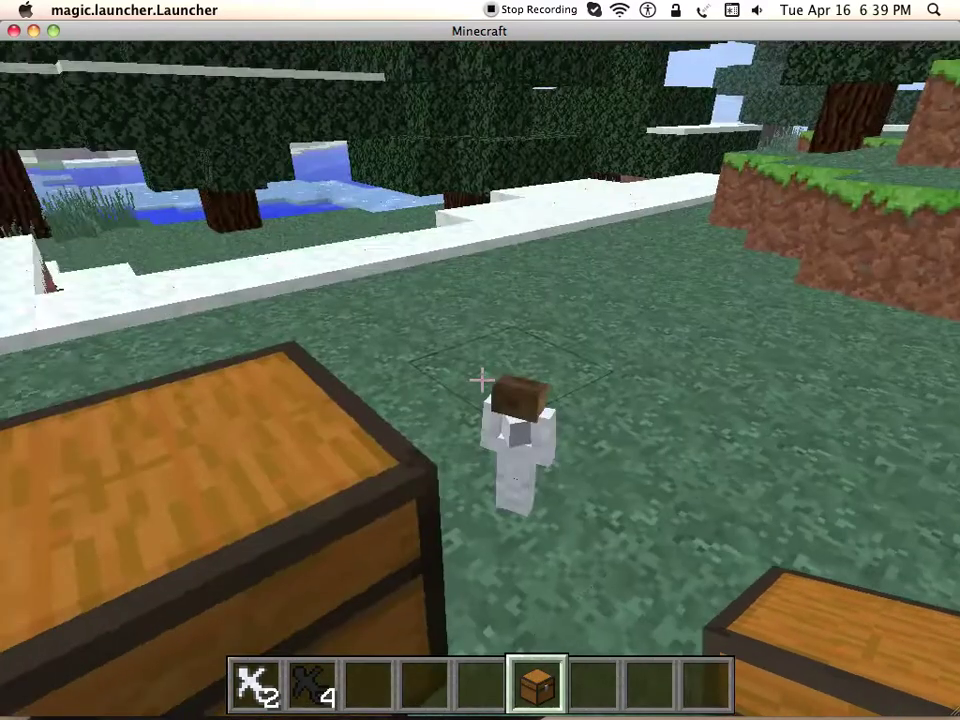
pyautogui.press('s')
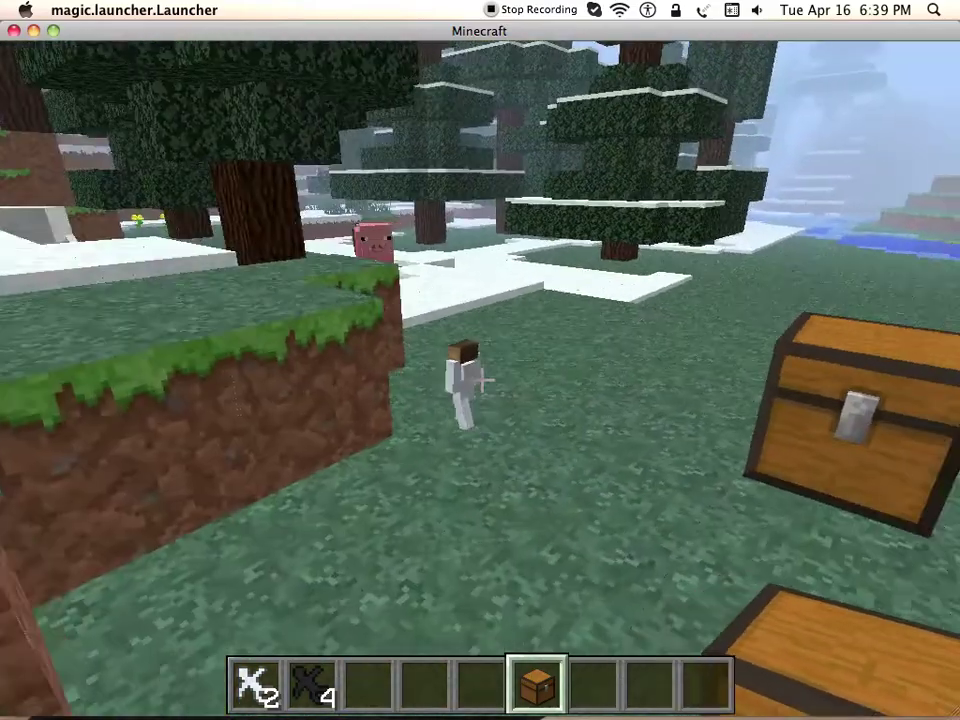
pyautogui.press('w')
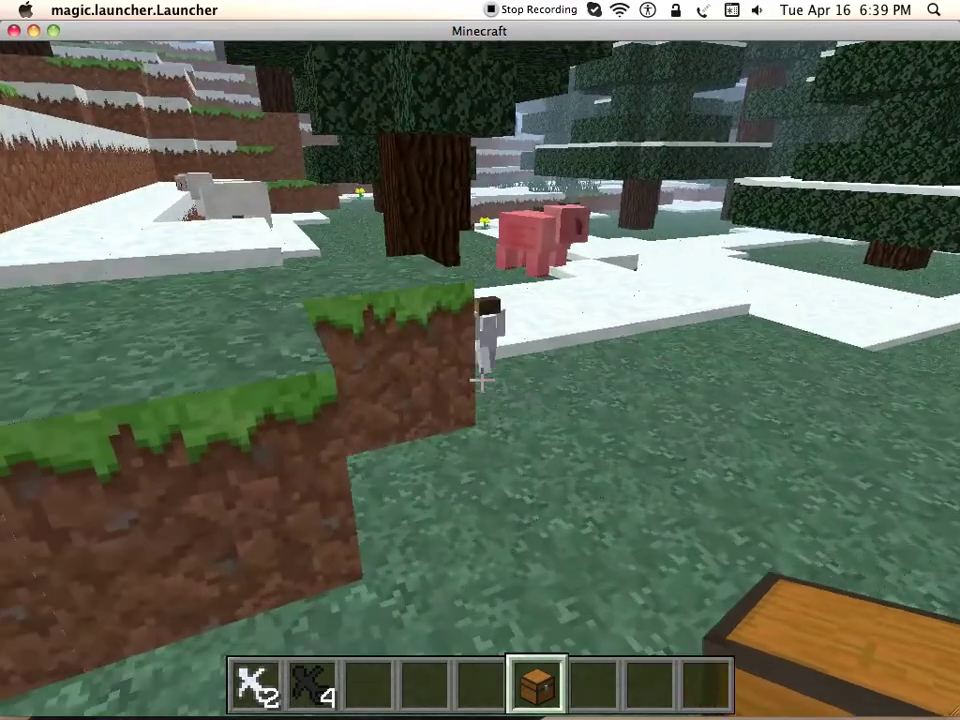
pyautogui.scroll(-1, 481, 379)
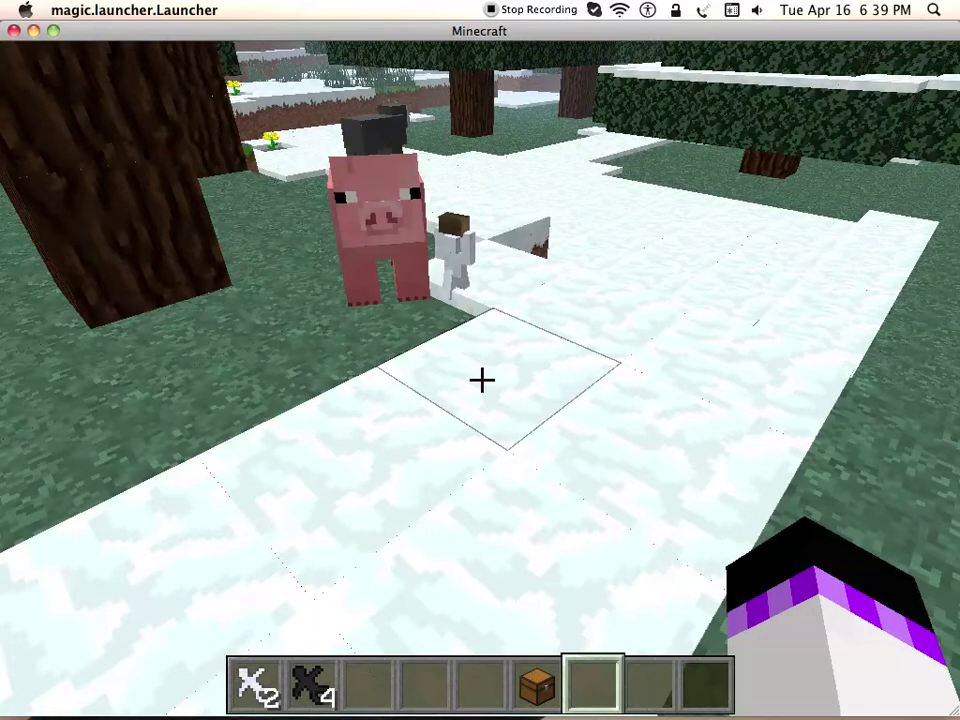
pyautogui.press('w')
pyautogui.press('s')
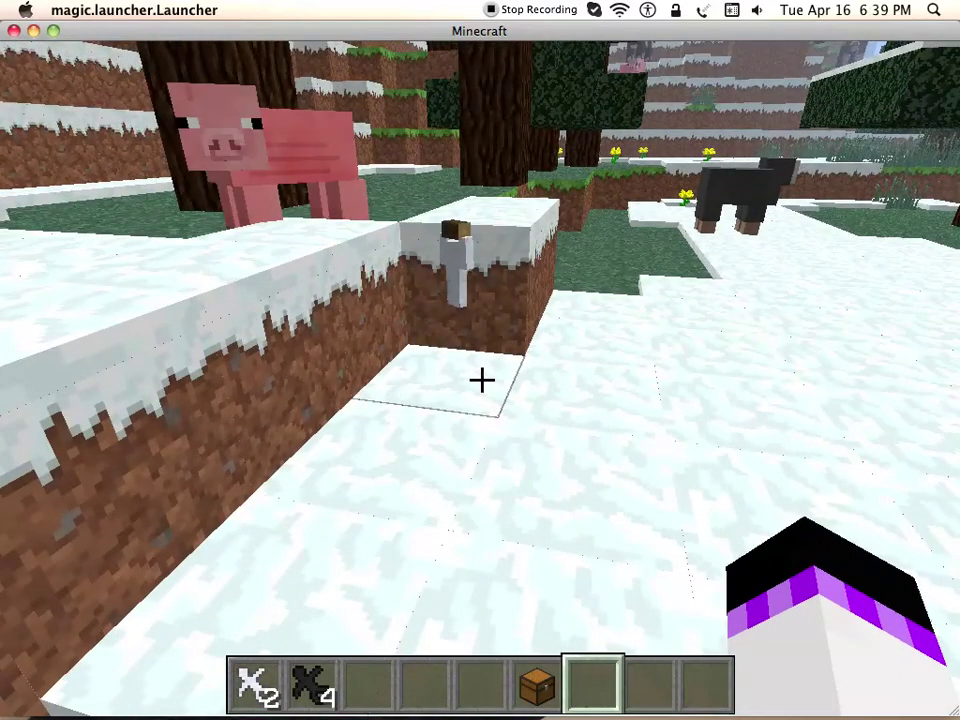
pyautogui.press('w')
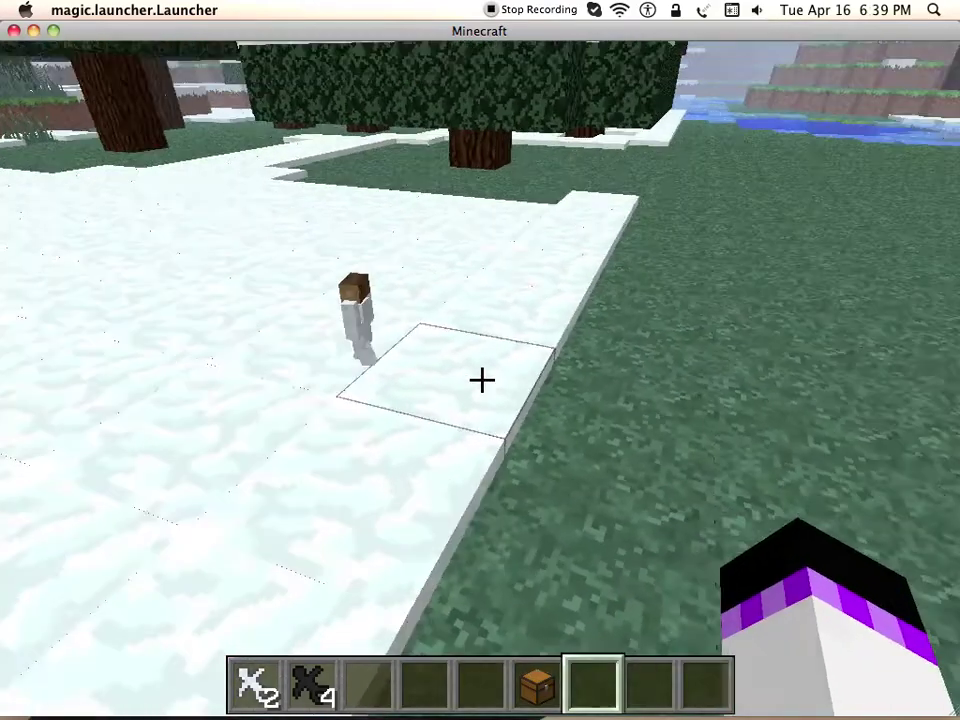
pyautogui.press('w')
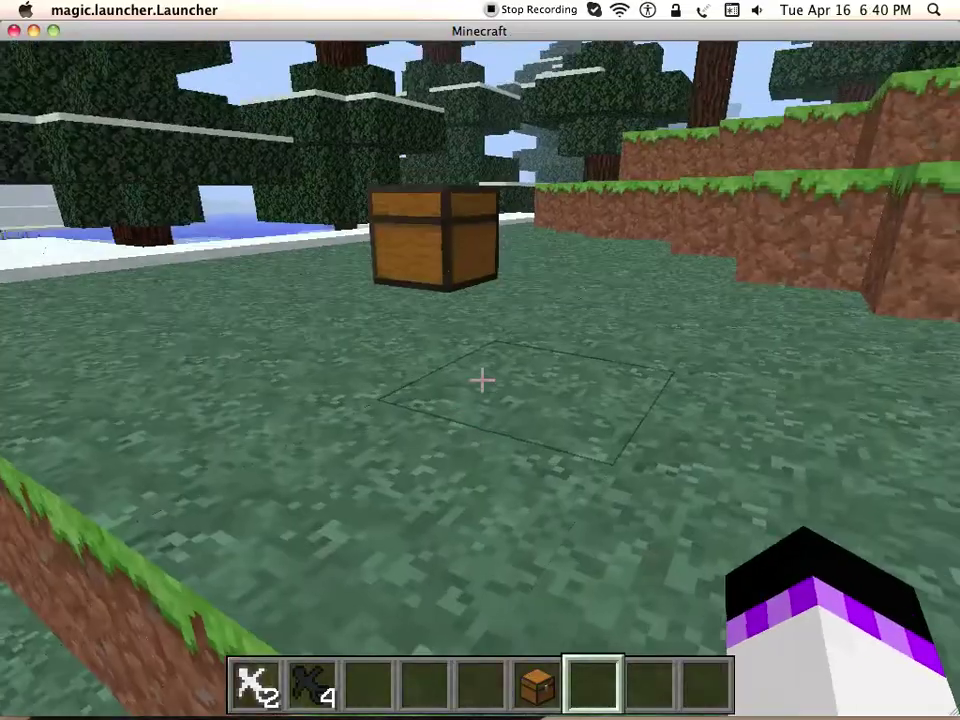
pyautogui.rightClick(481, 380)
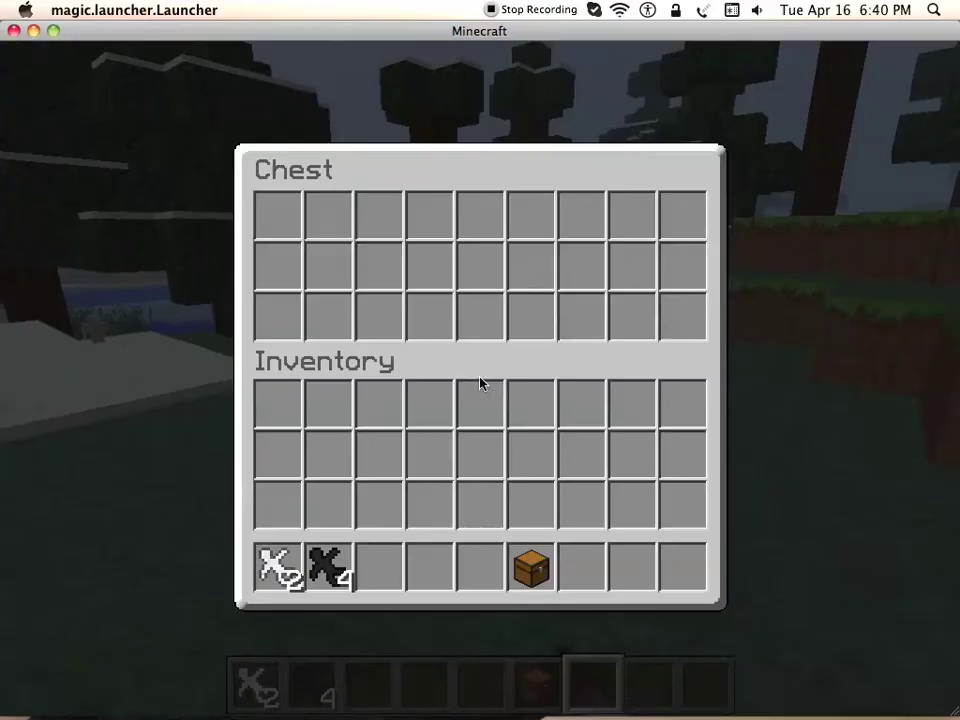
# Close the chest and walk around the wooden plank house to examine its interior and outer walls.
pyautogui.press('Escape')
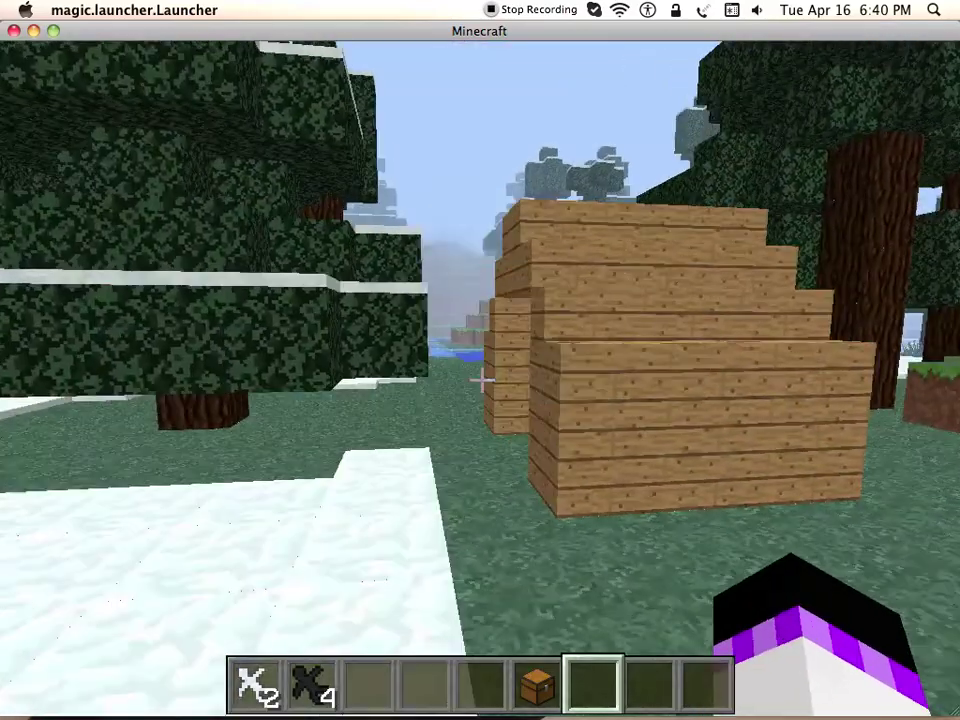
pyautogui.press('w')
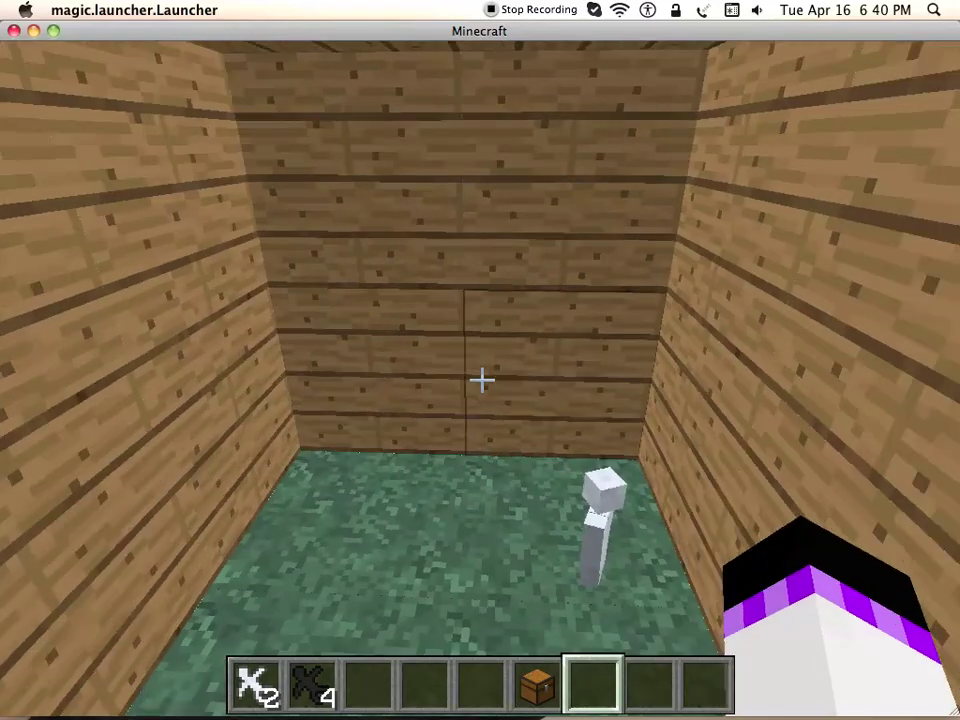
pyautogui.press('w')
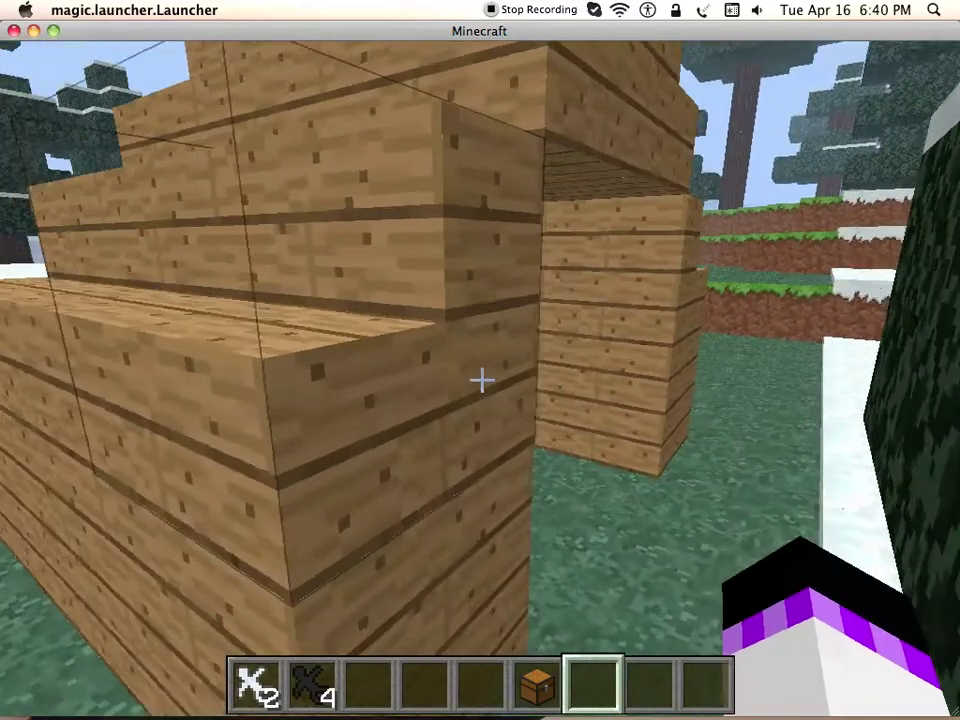
pyautogui.press('s')
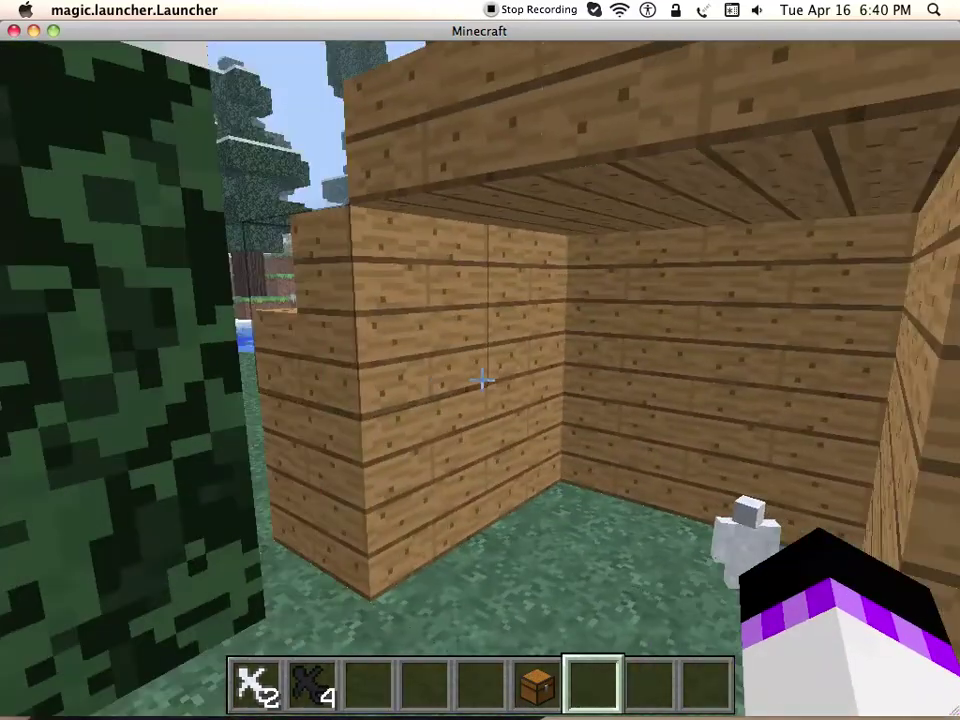
pyautogui.press('s')
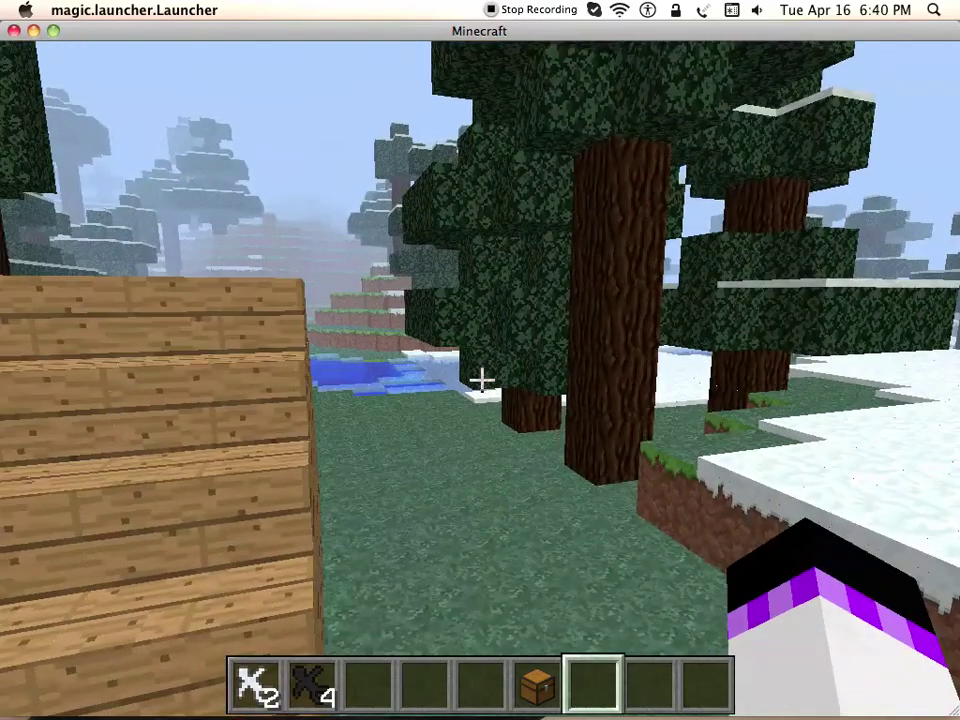
pyautogui.press('w')
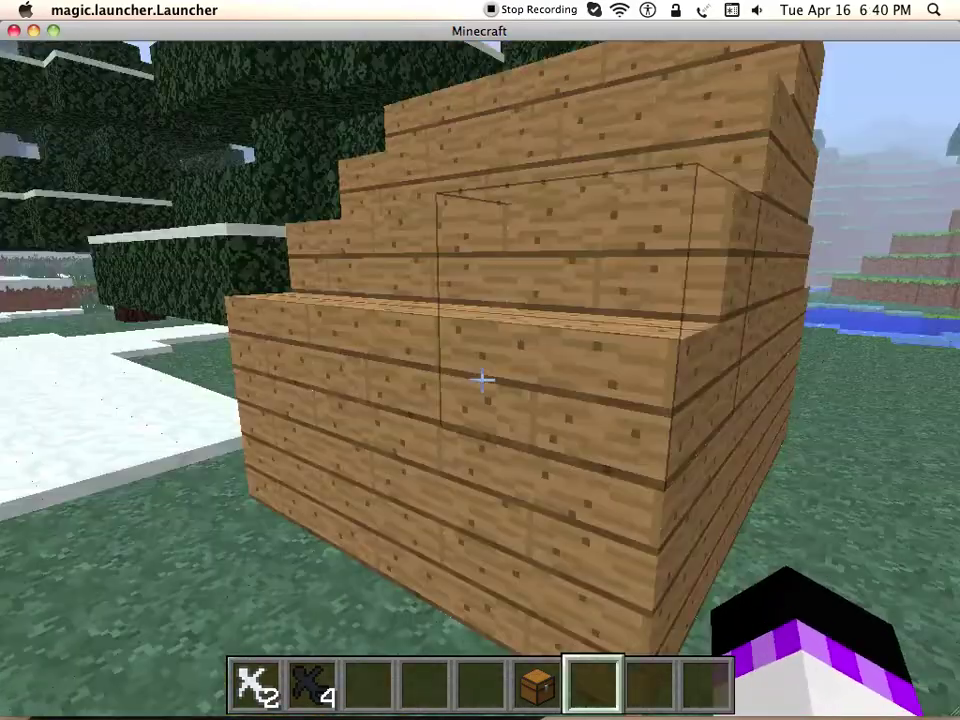
pyautogui.press('s')
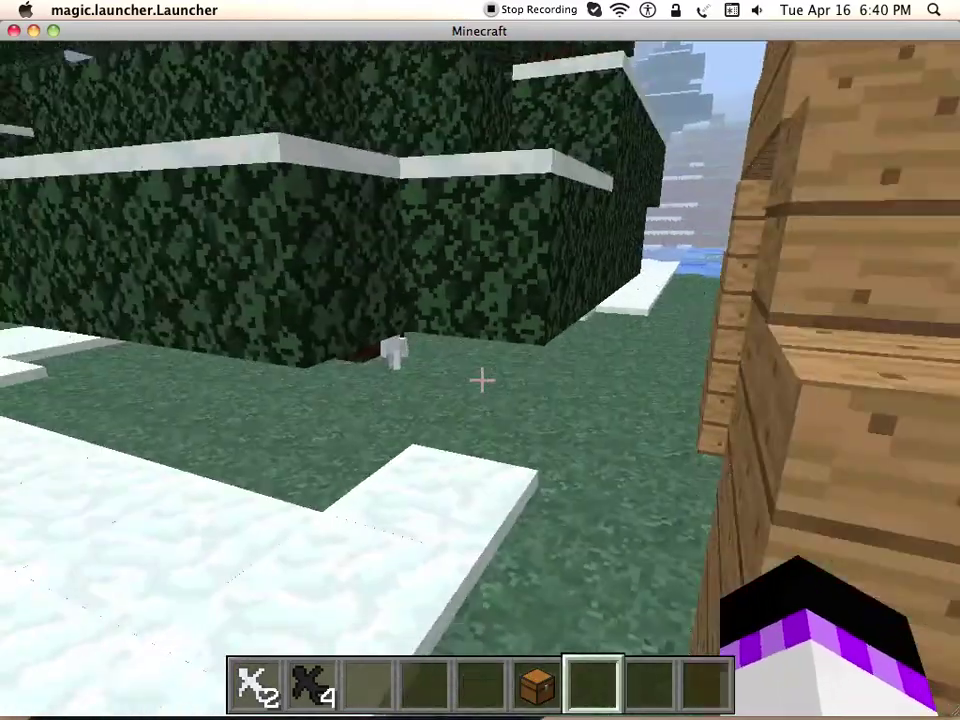
# Break plank blocks at the wooden house's corner, and hit the pig standing on the snow nearby.
pyautogui.press('s')
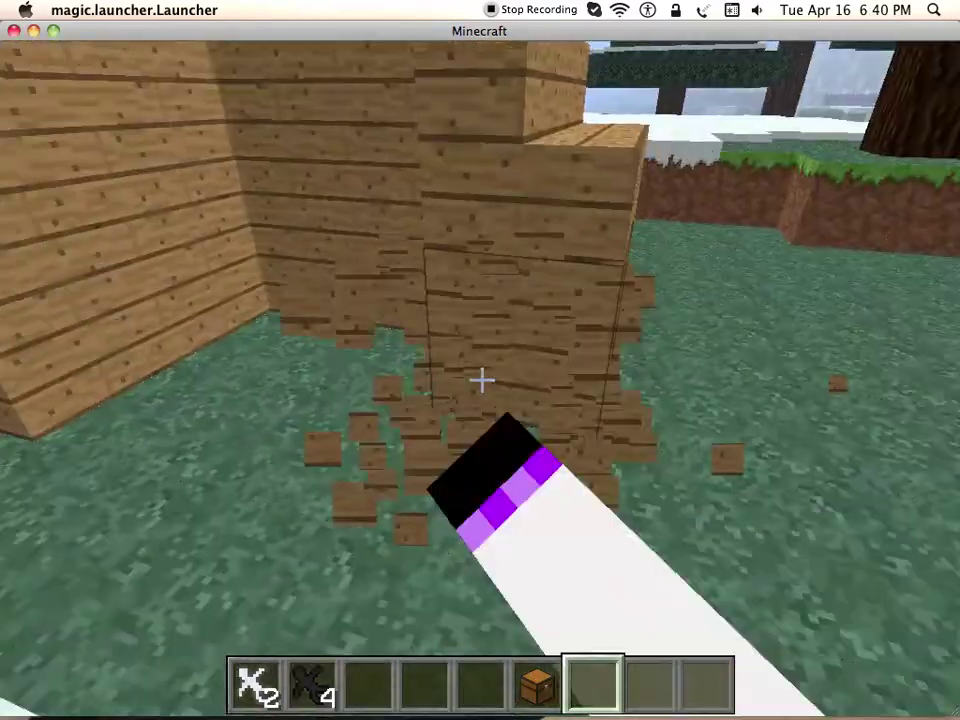
pyautogui.press('s')
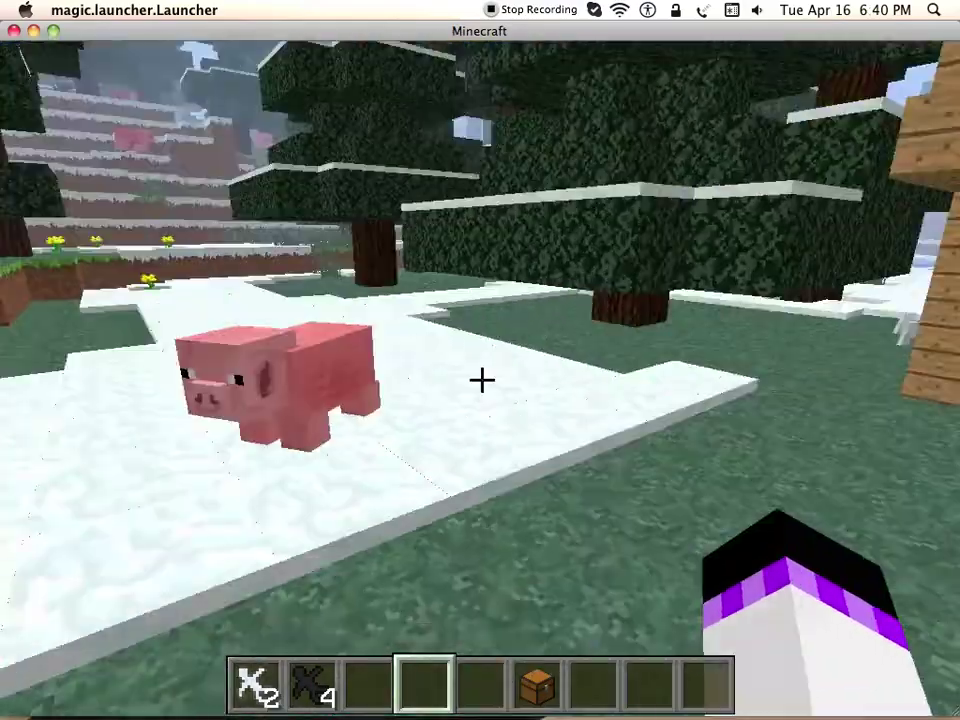
pyautogui.click(481, 379)
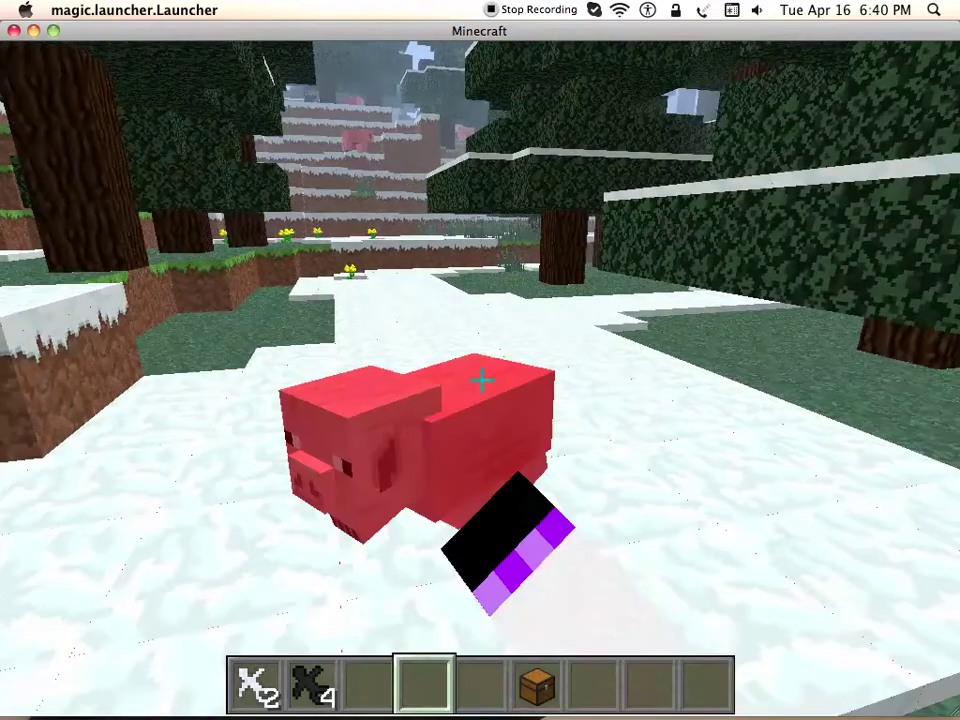